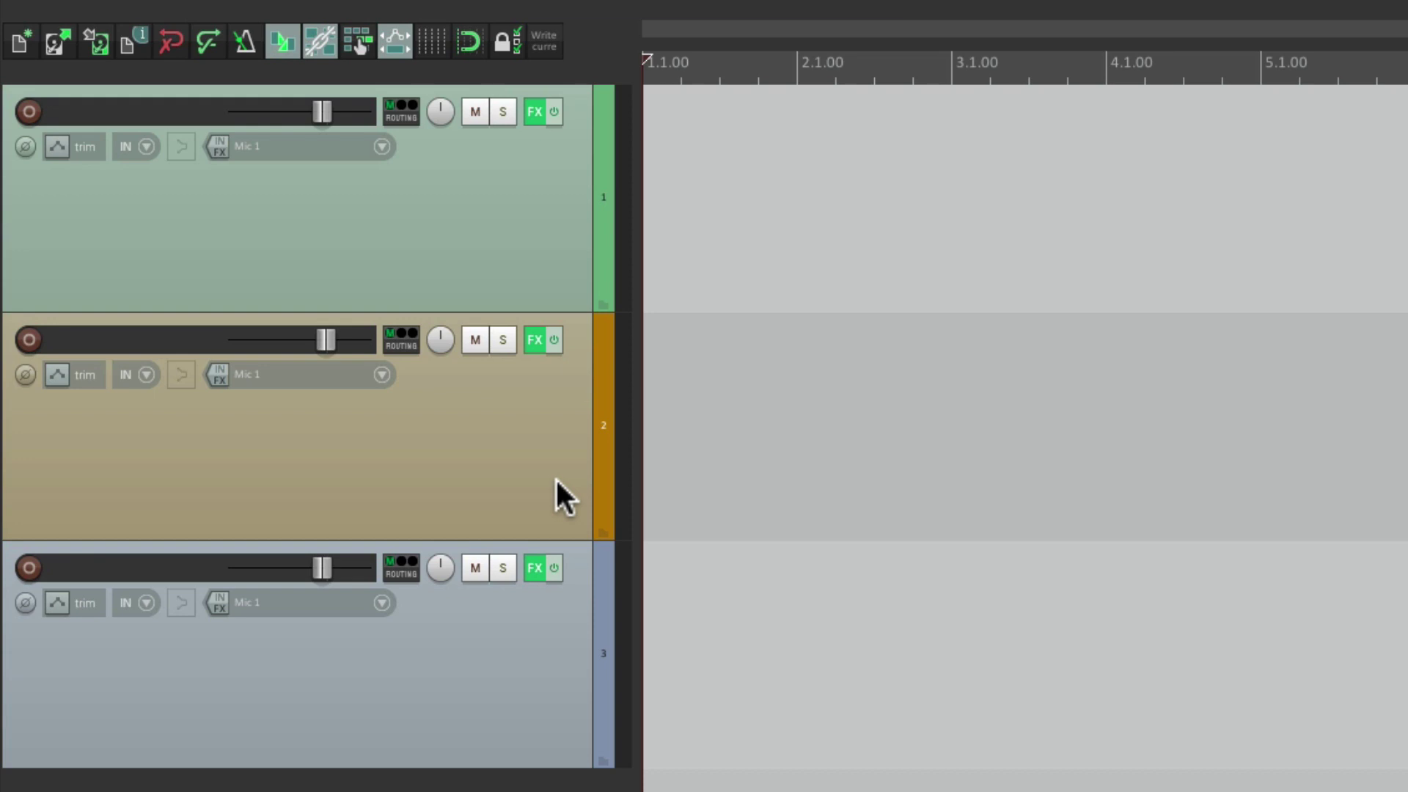
Show the mixer, open and close track 1's ReaGate window, then close the mixer.
key(super+m)
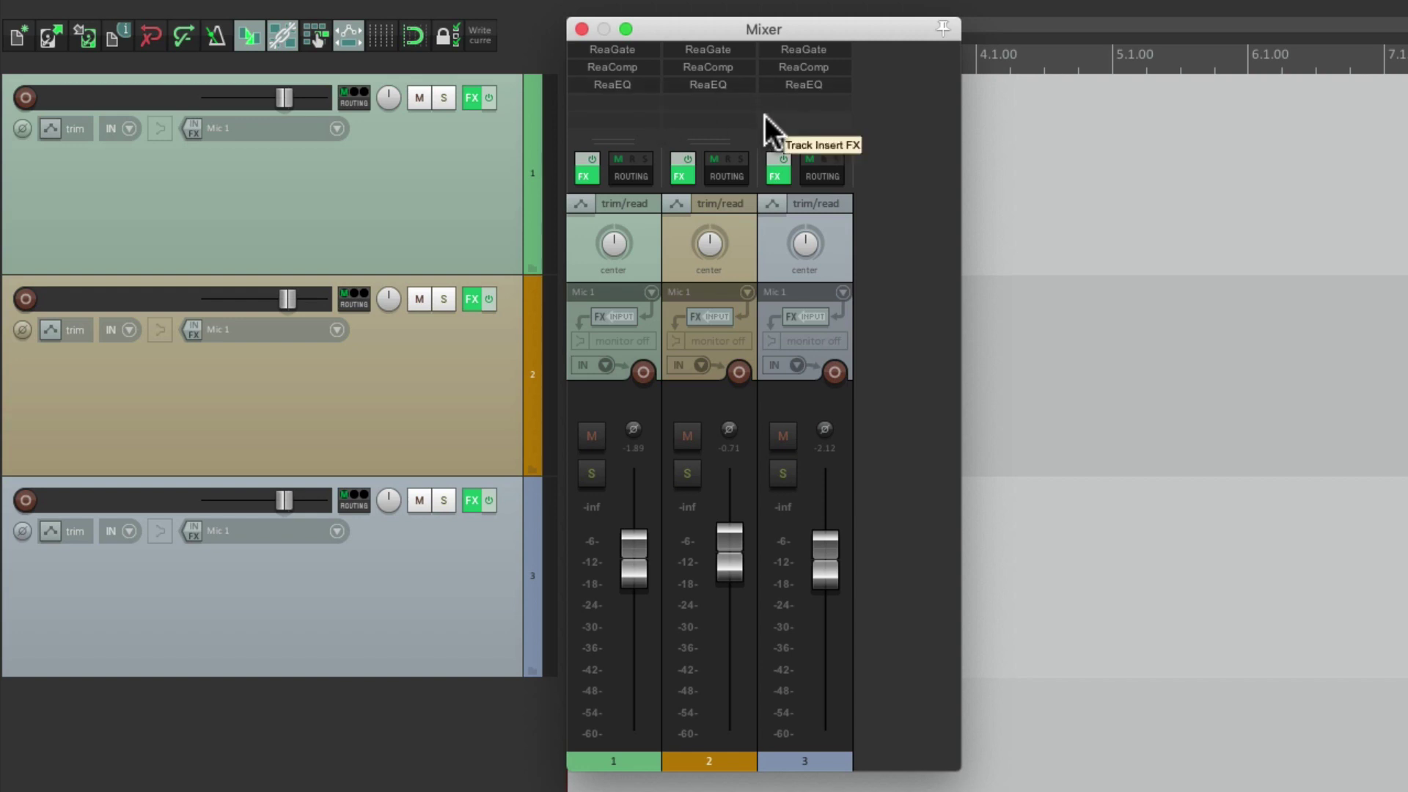
click(640, 47)
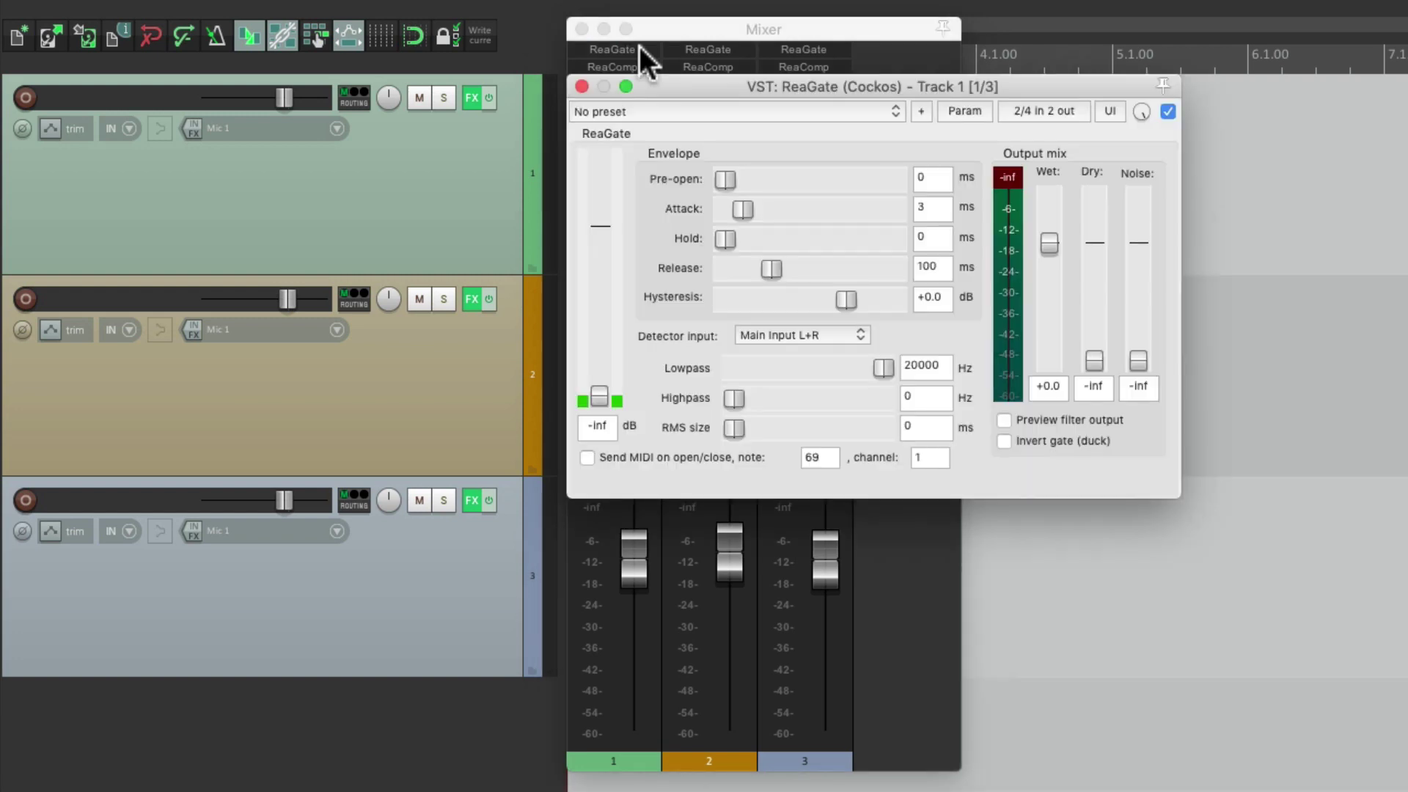
click(580, 86)
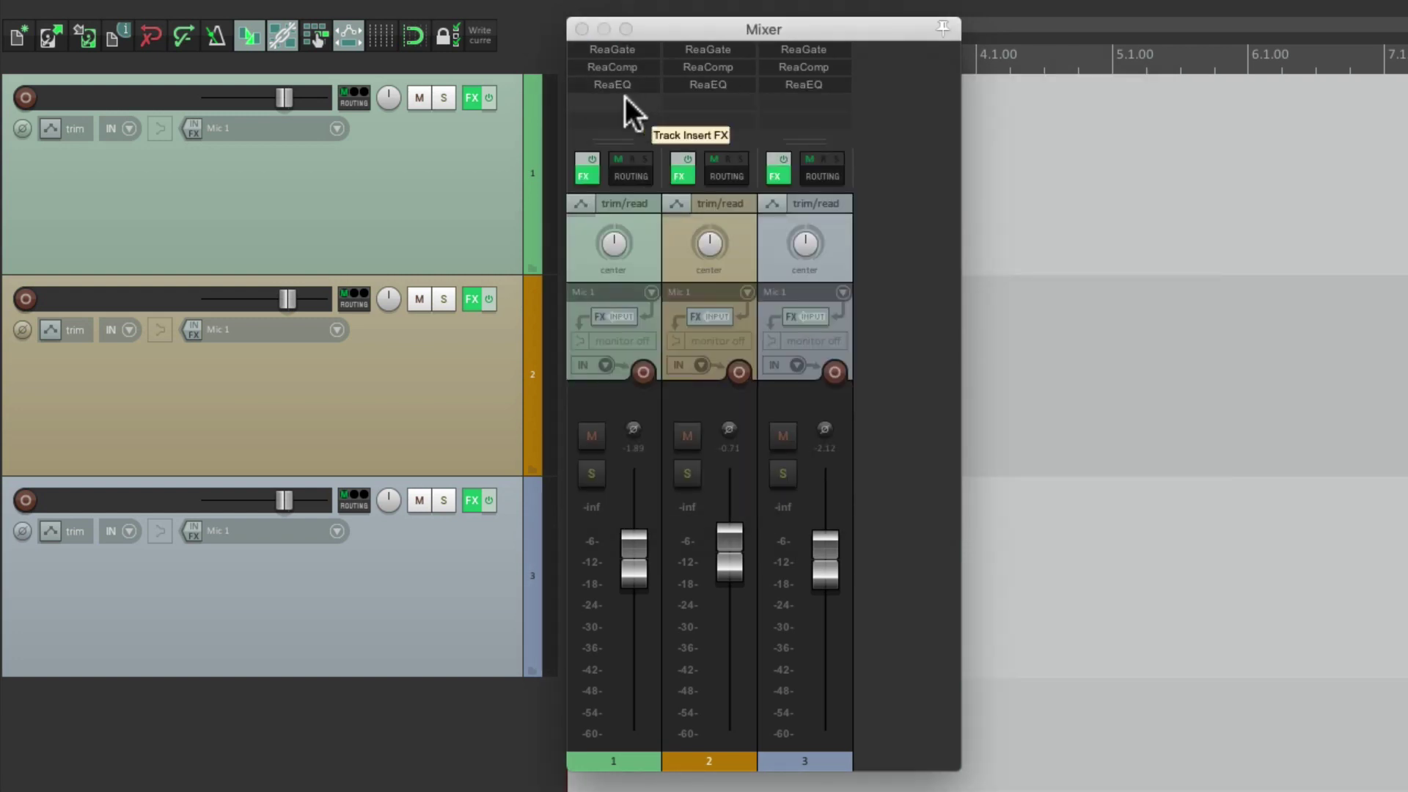
click(580, 29)
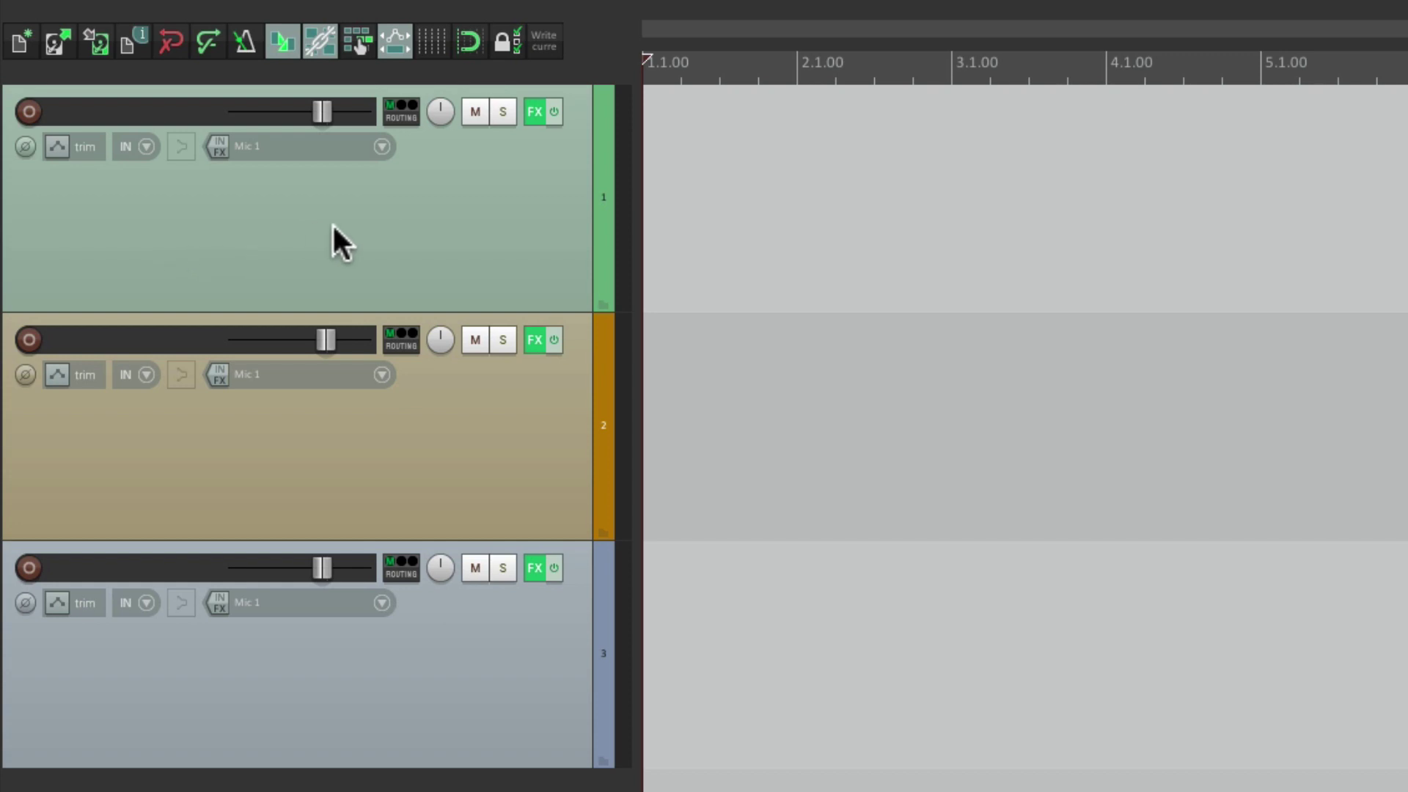
click(532, 116)
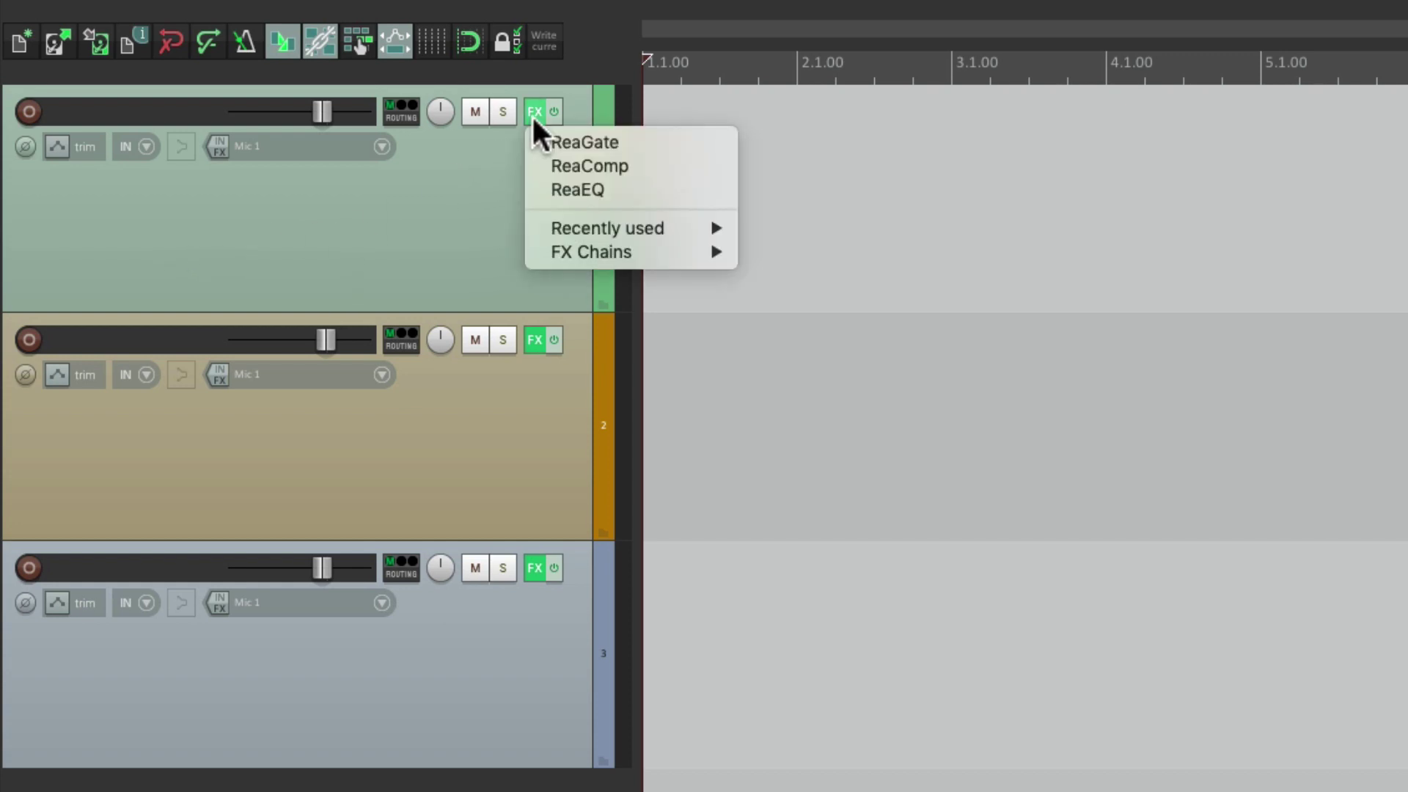
click(546, 192)
click(535, 112)
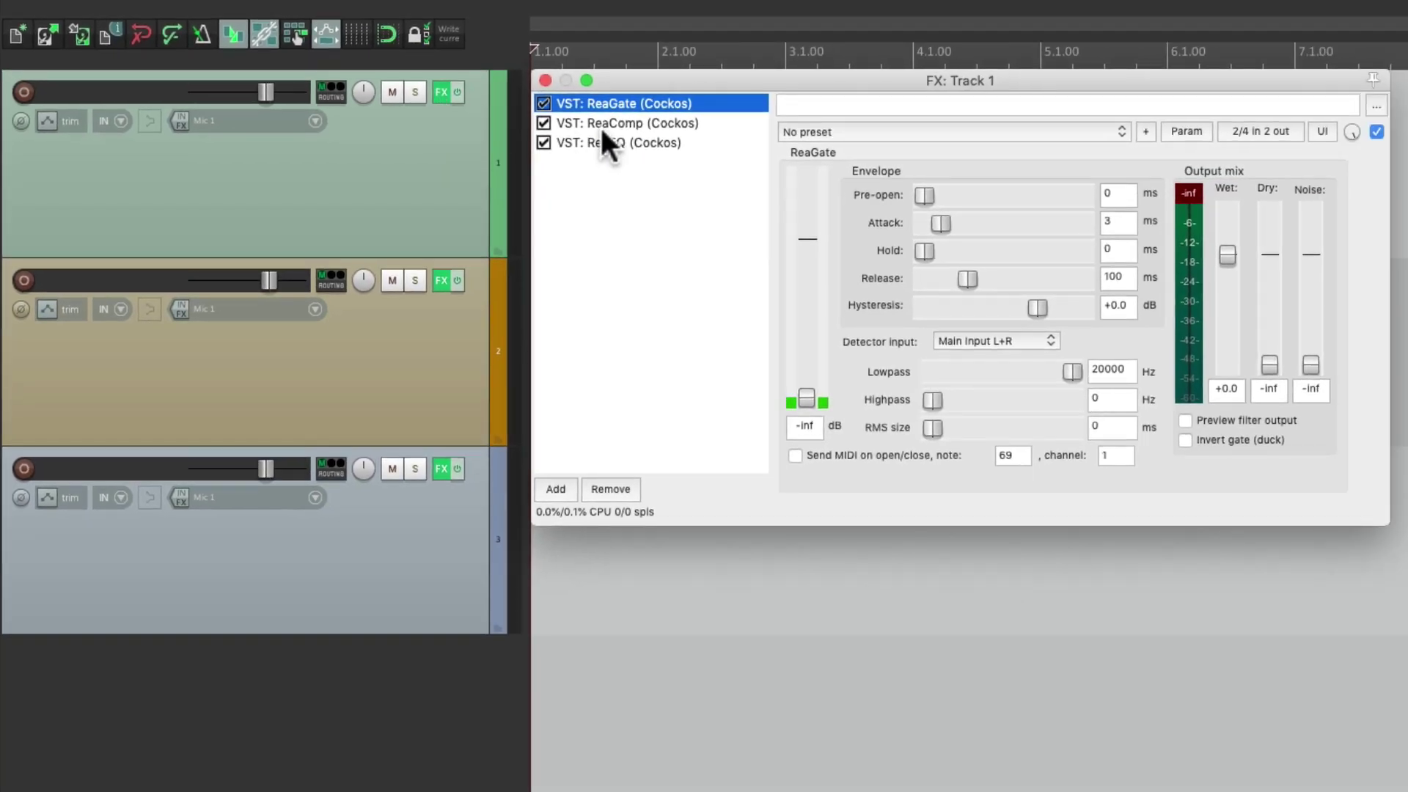
click(669, 122)
click(646, 141)
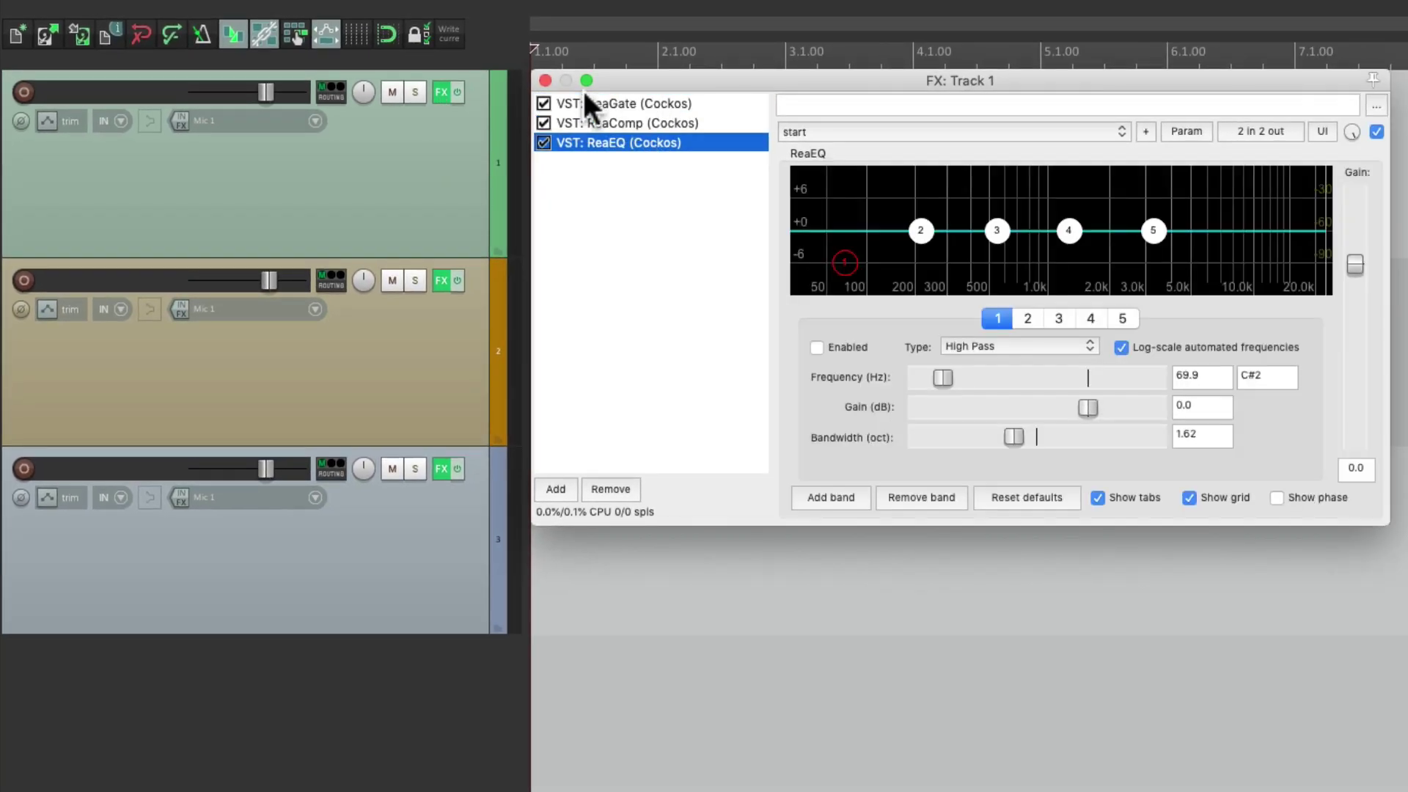
click(545, 78)
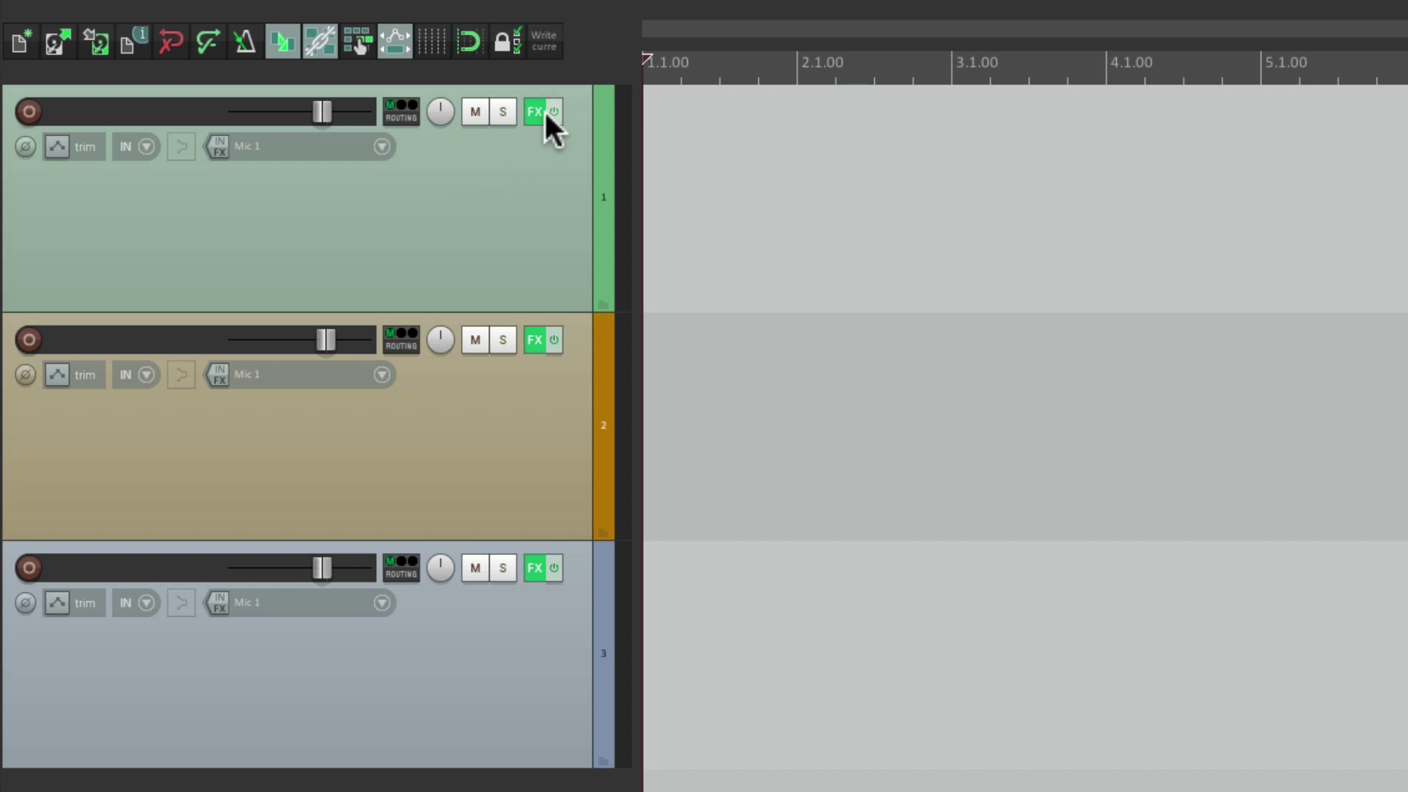
From track 1's FX chain, add ReaGate's Threshold as a Thresh knob in track controls.
click(539, 111)
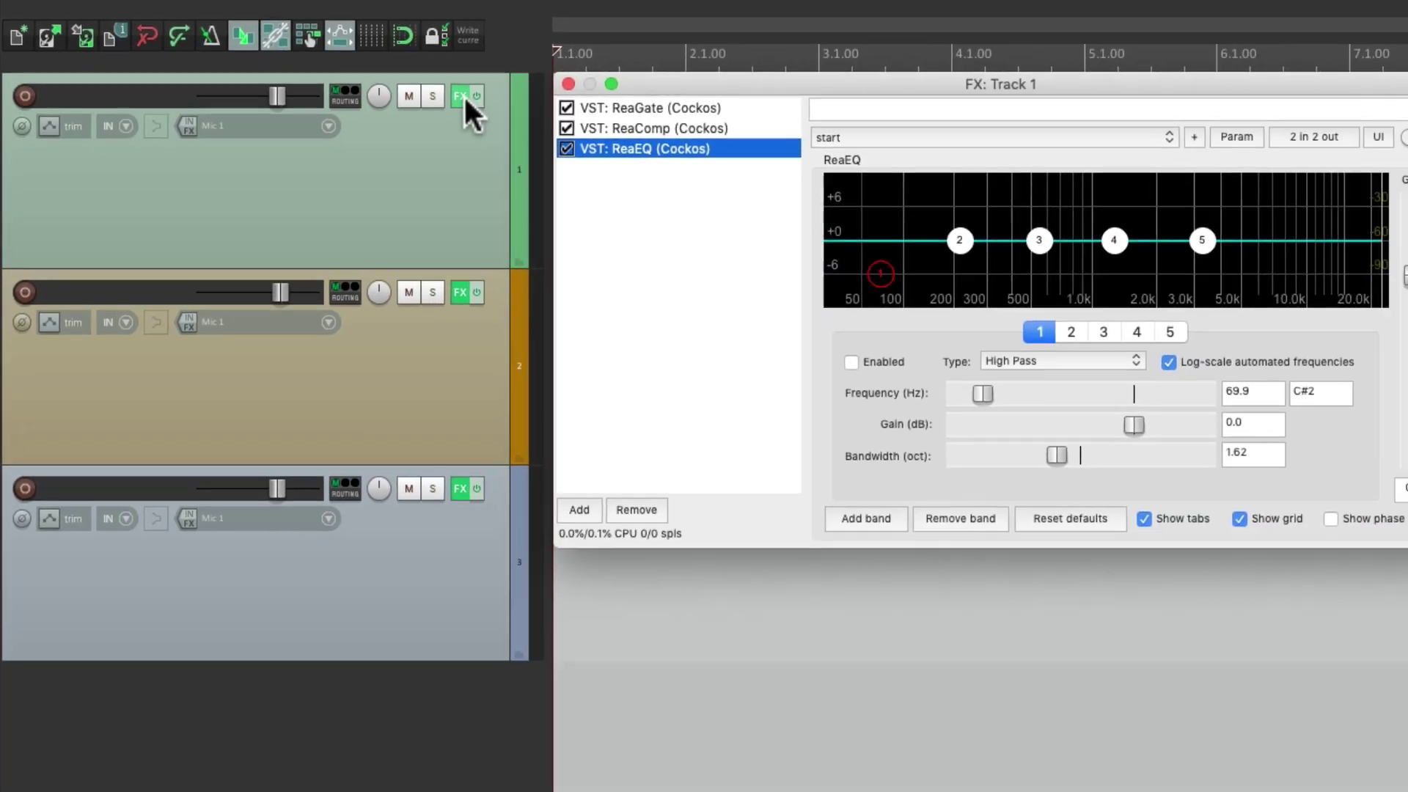
click(673, 238)
click(735, 107)
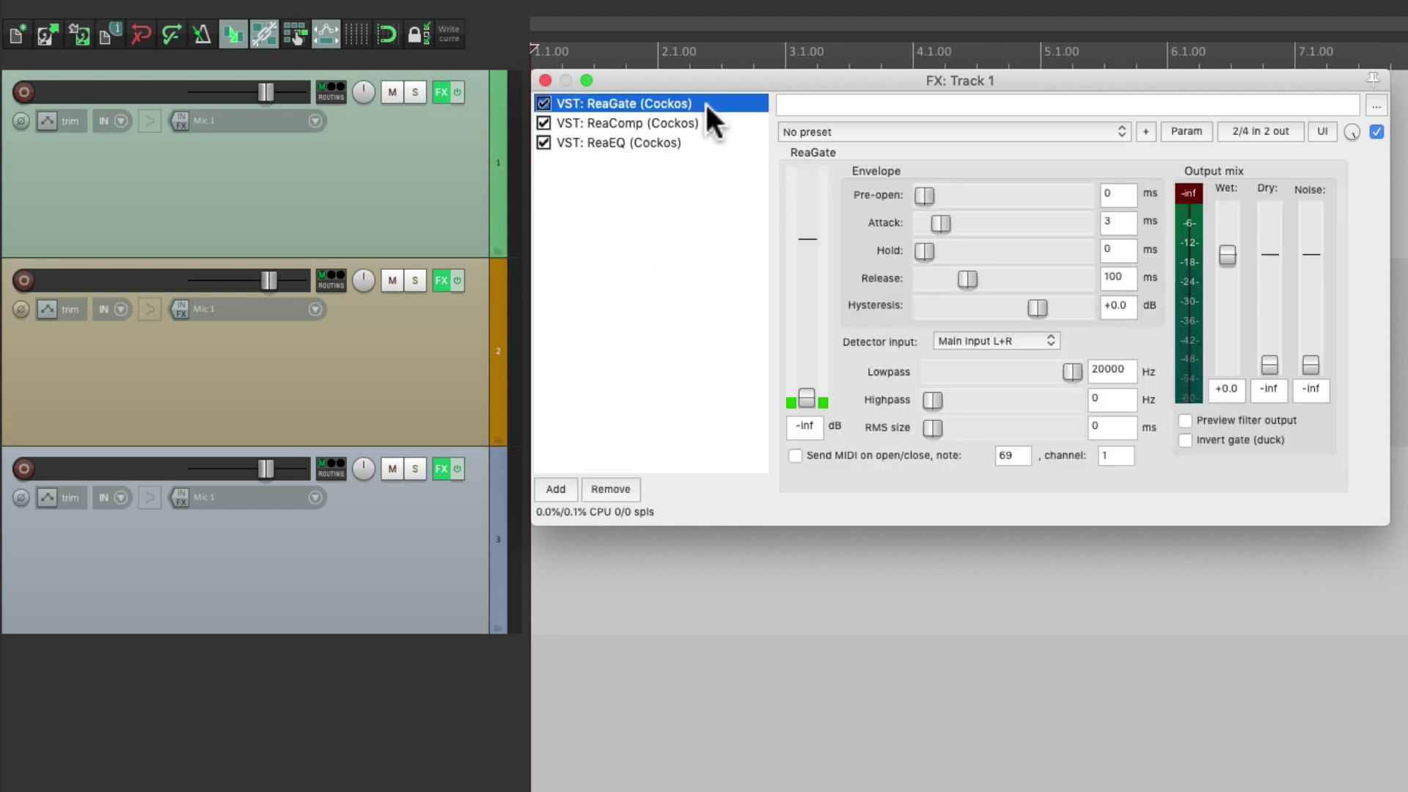
click(805, 399)
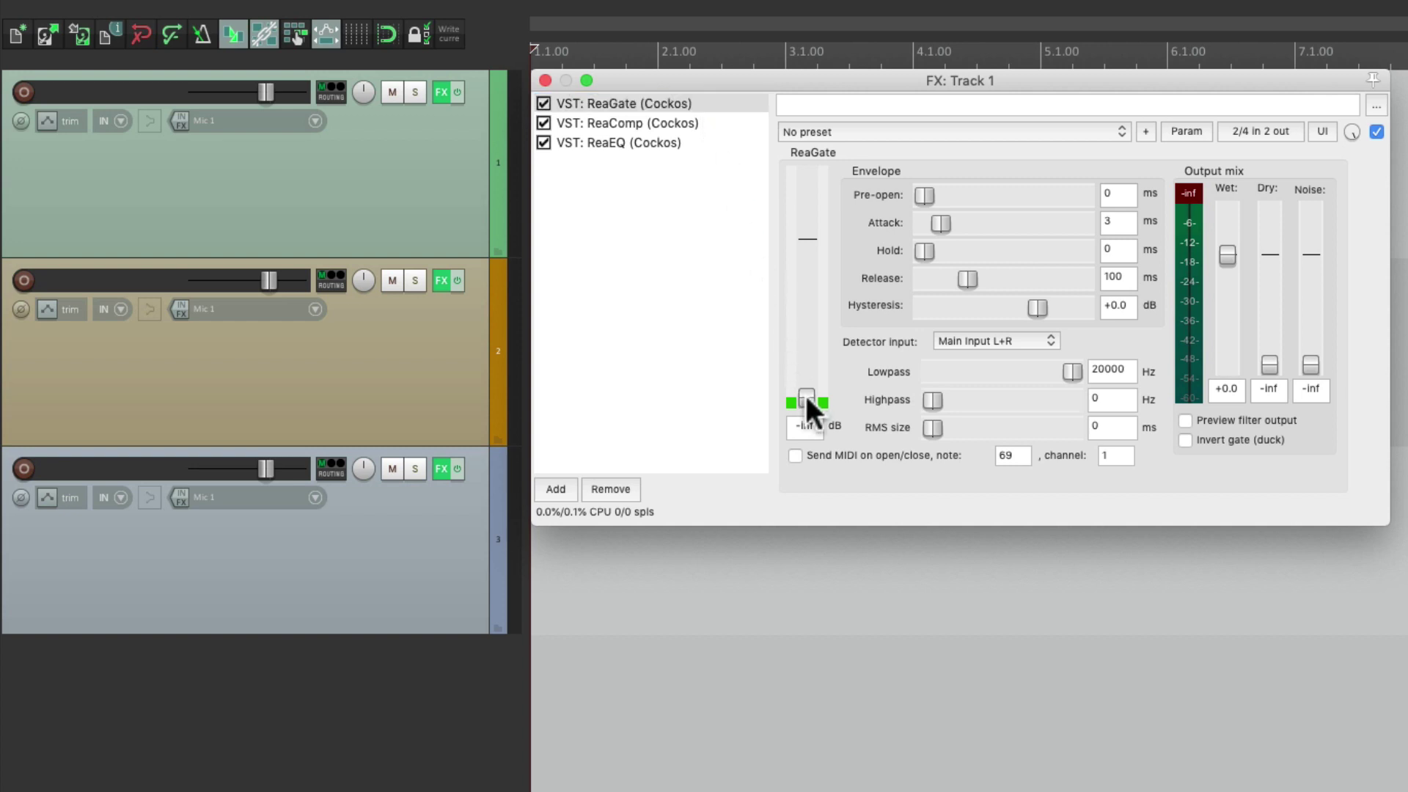
click(1175, 128)
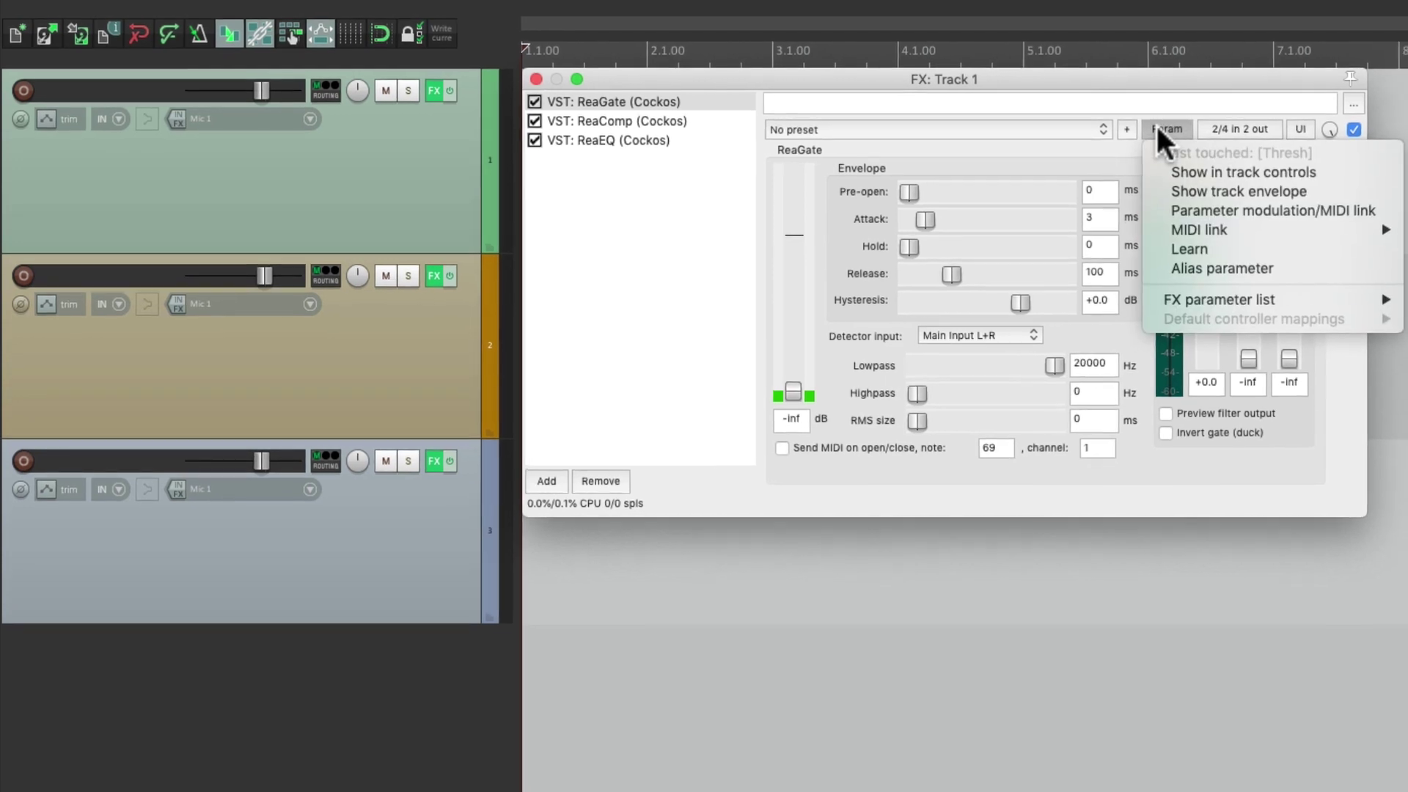
click(1159, 171)
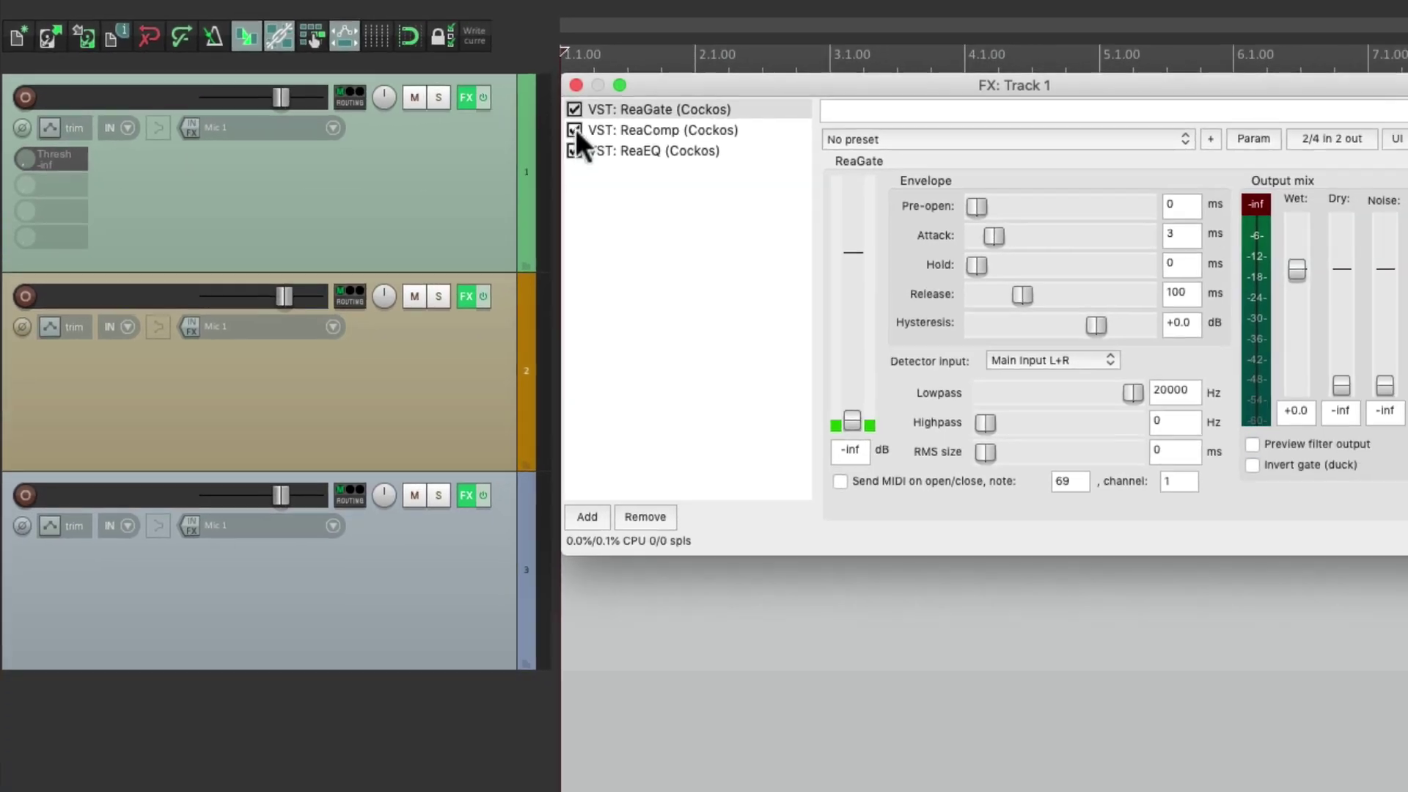
Add ReaComp's Threshold as a second Thresh knob in track 1's controls.
click(759, 159)
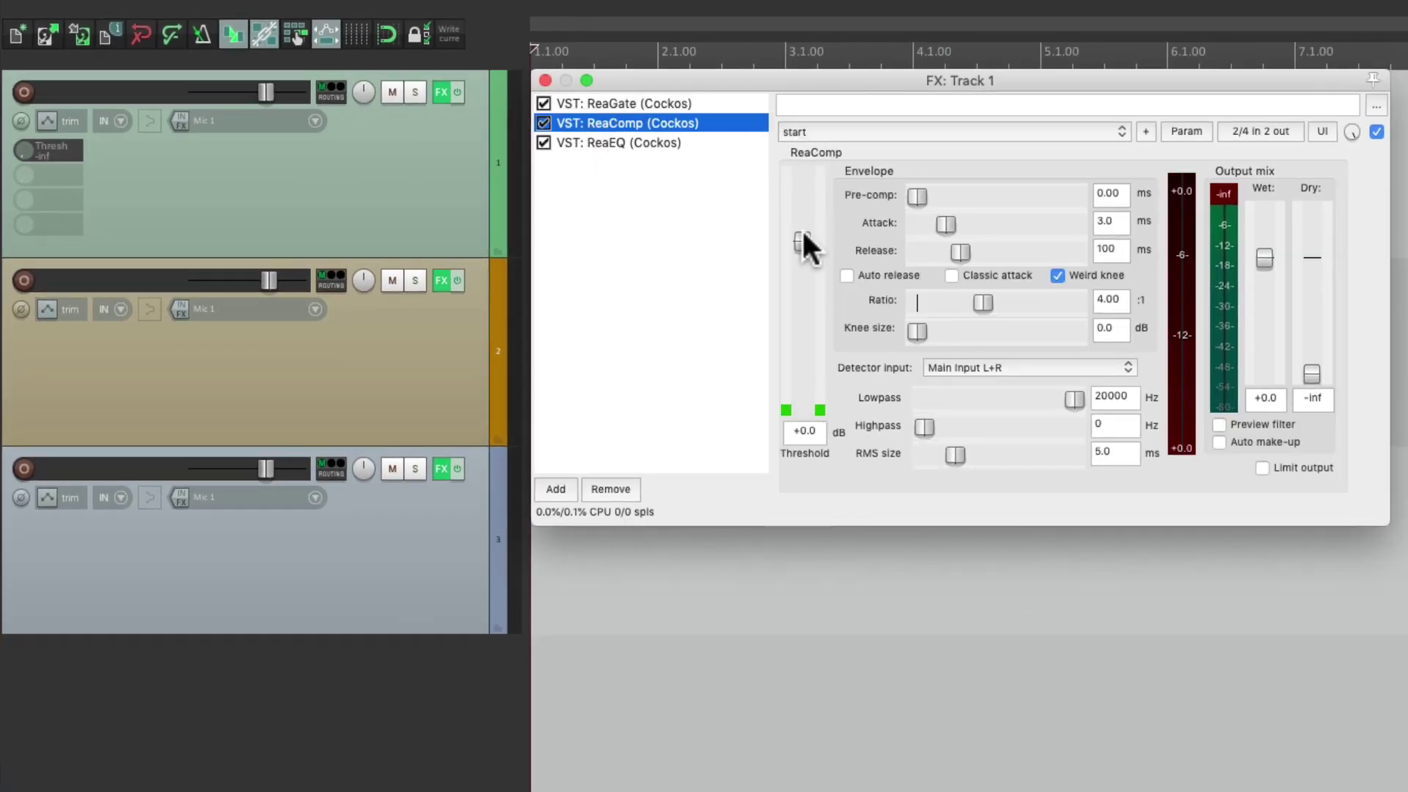
click(802, 237)
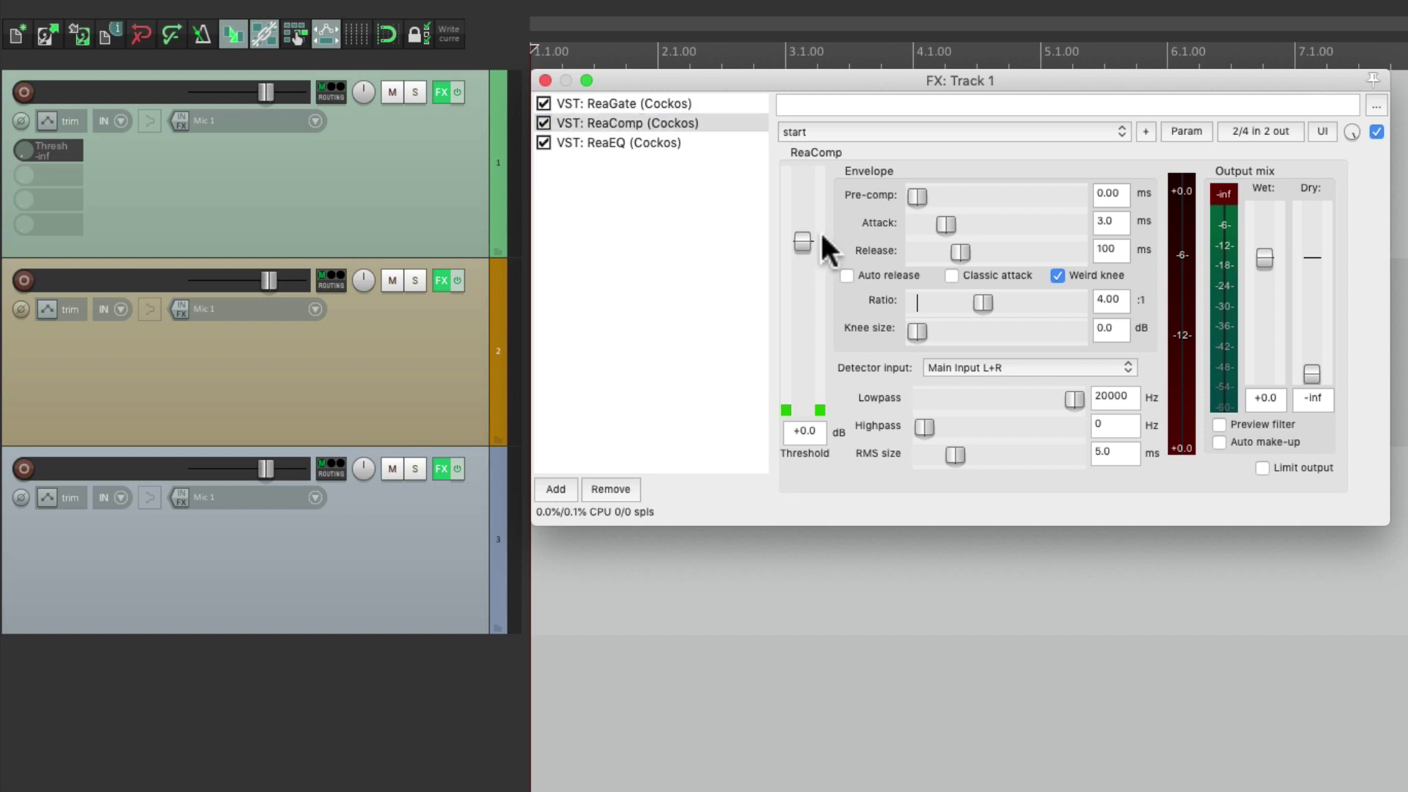
click(1181, 134)
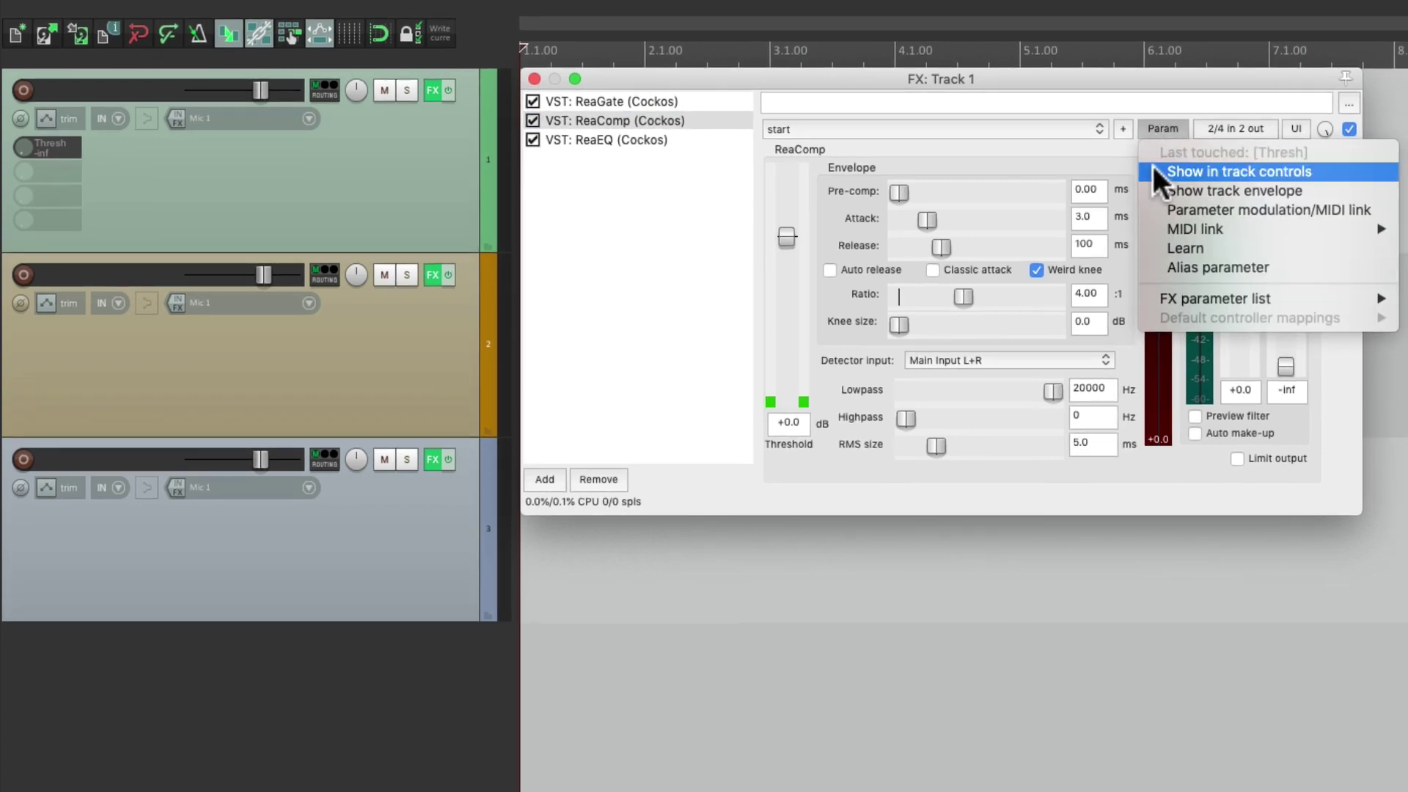
click(1154, 169)
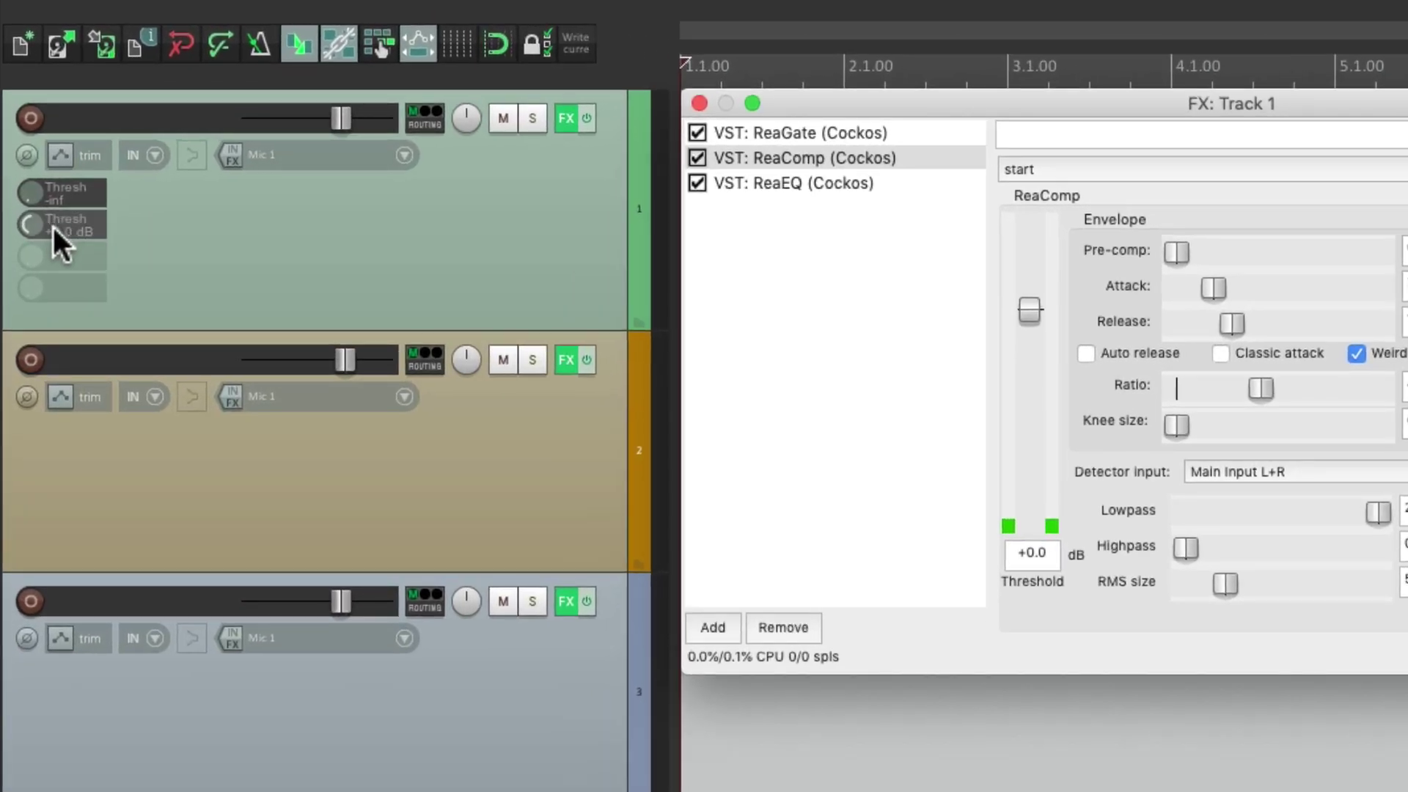
Test the ReaComp knob down to -3.7 dB, then reset it to +0.0 dB.
drag(54, 227, 55, 254)
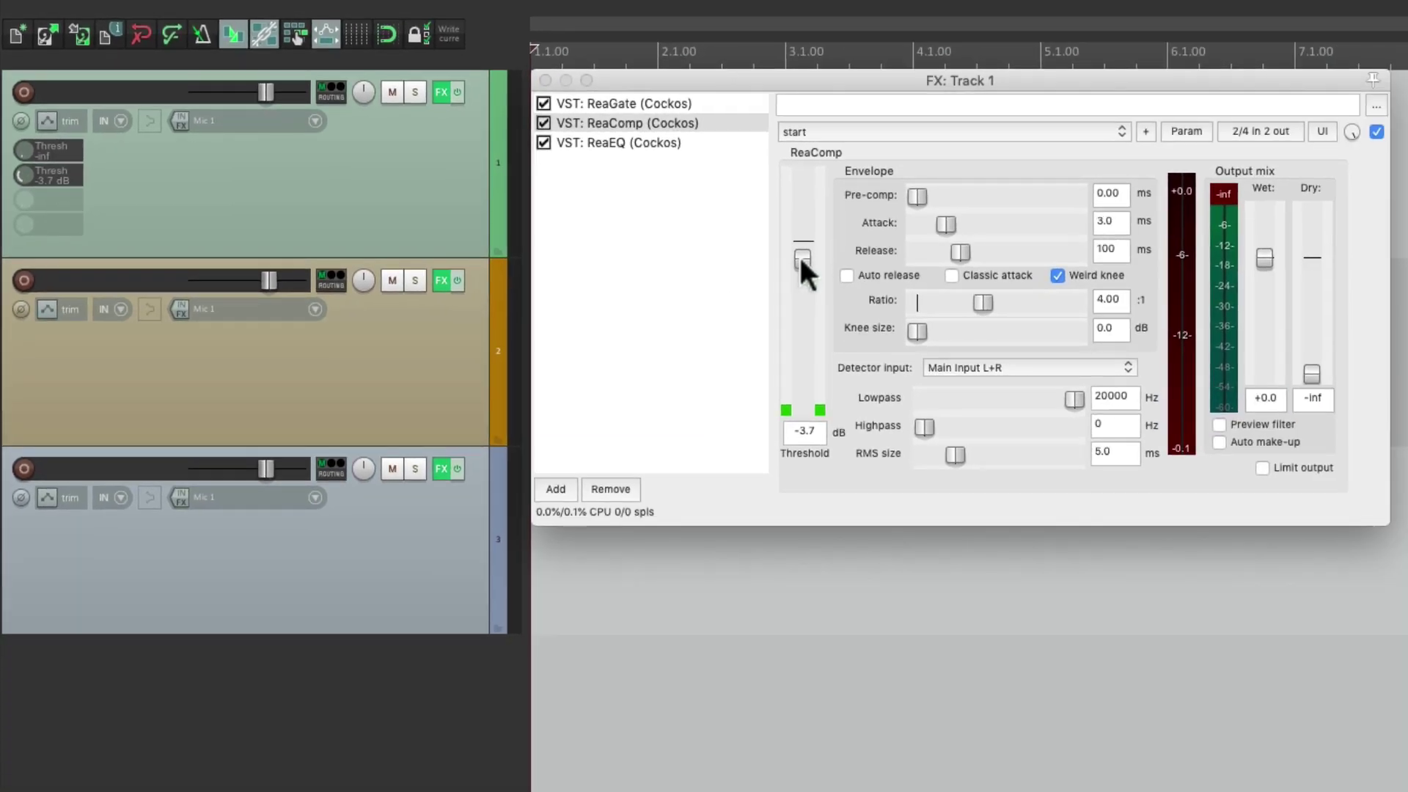
double_click(1028, 331)
click(660, 142)
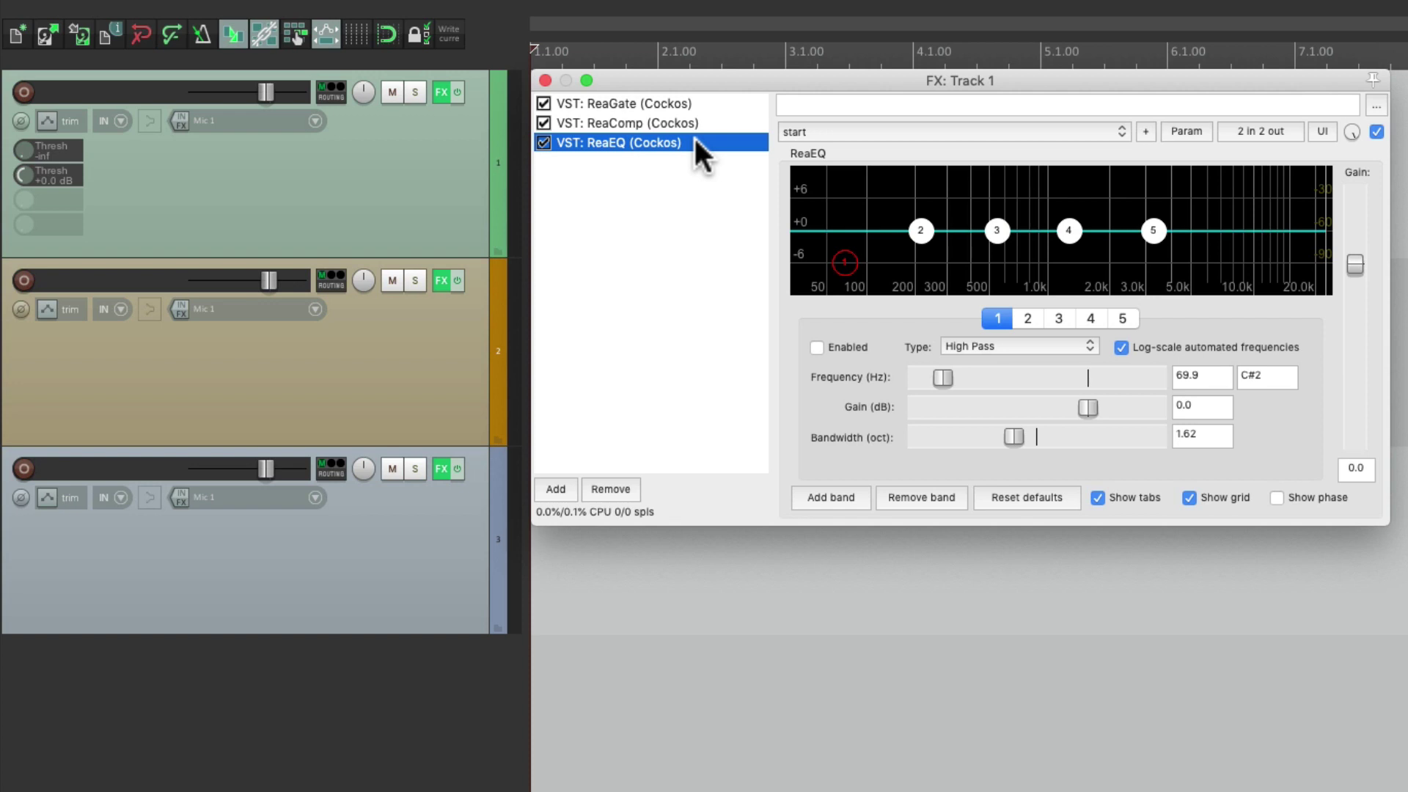
Add ReaEQ's Gain-High knob to track 1, then close the FX chain window.
click(1084, 403)
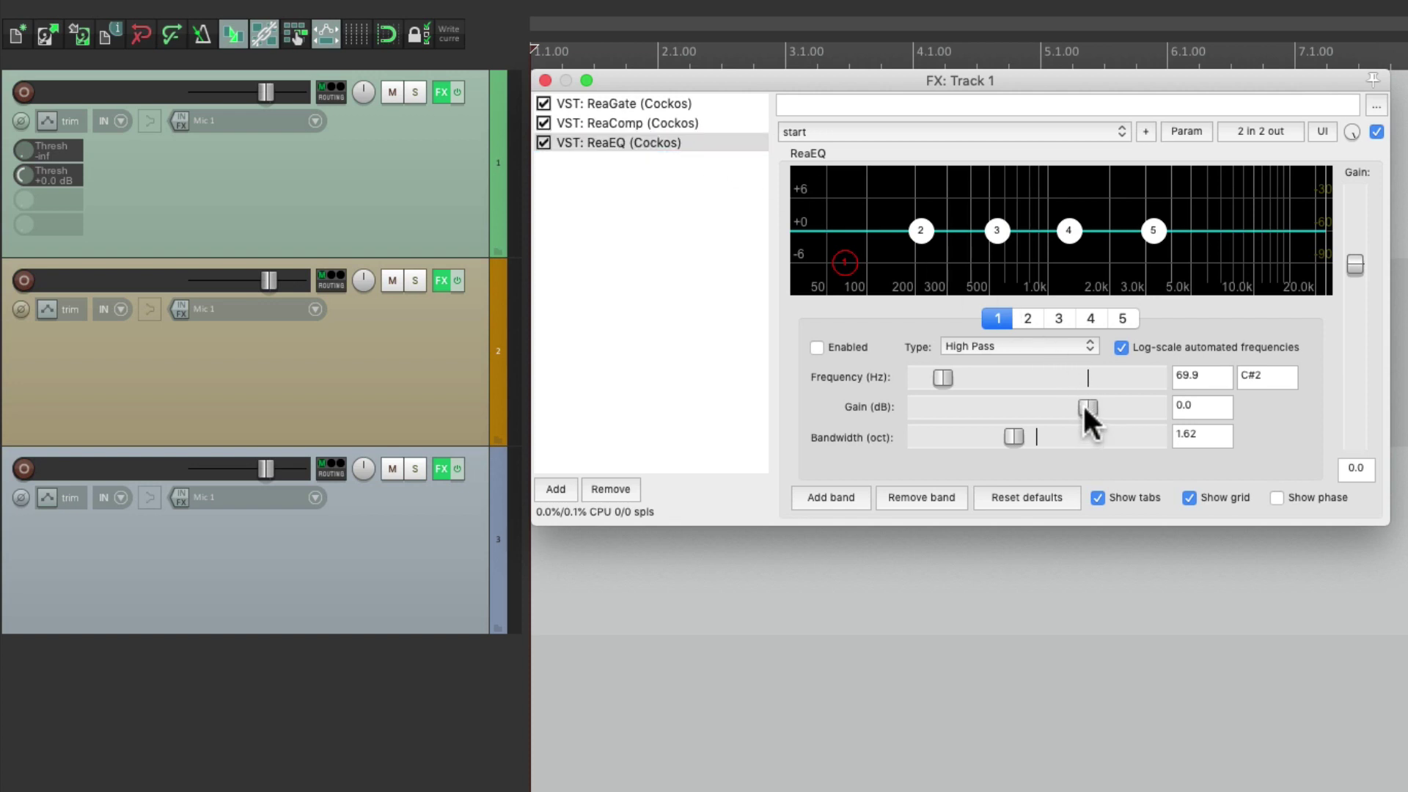
click(1182, 130)
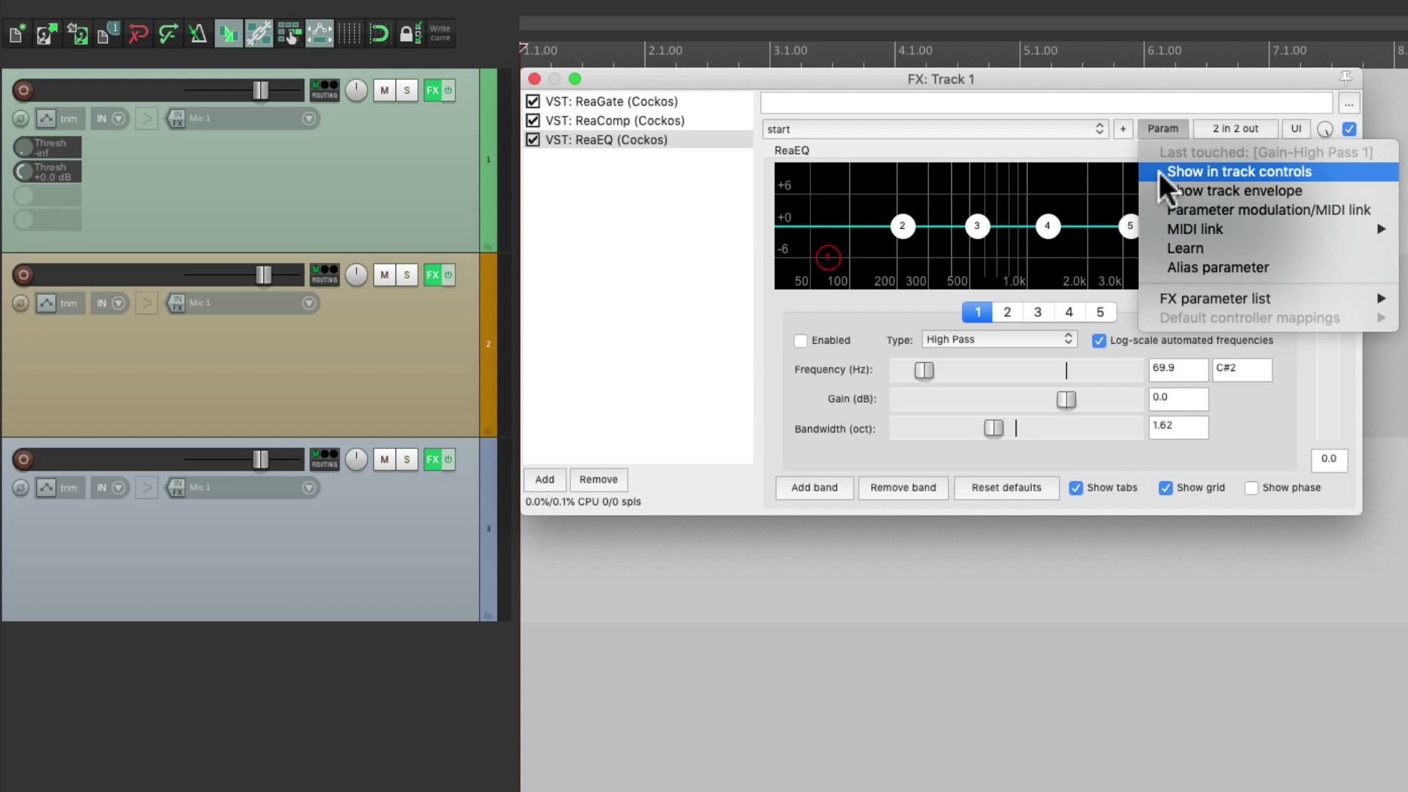
click(1159, 171)
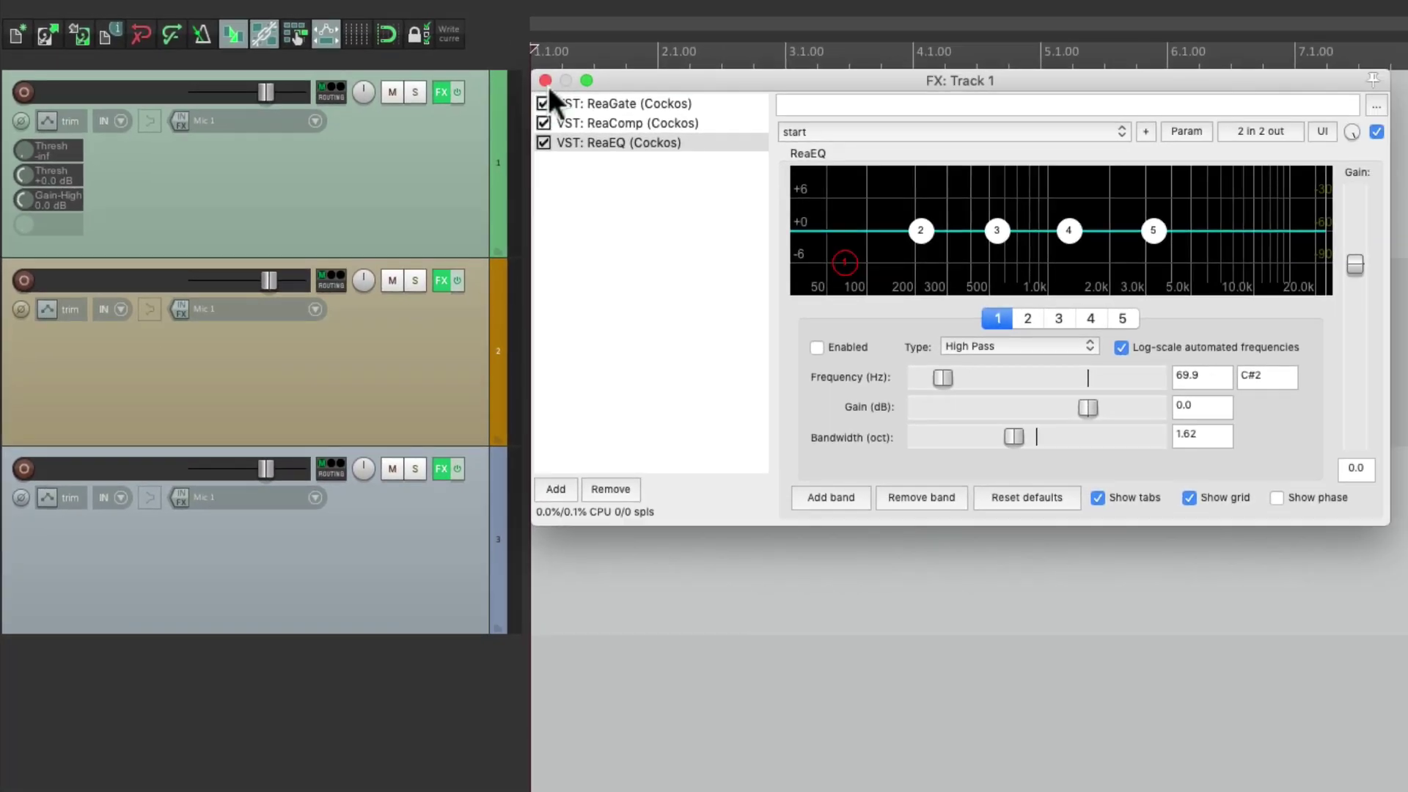
click(546, 81)
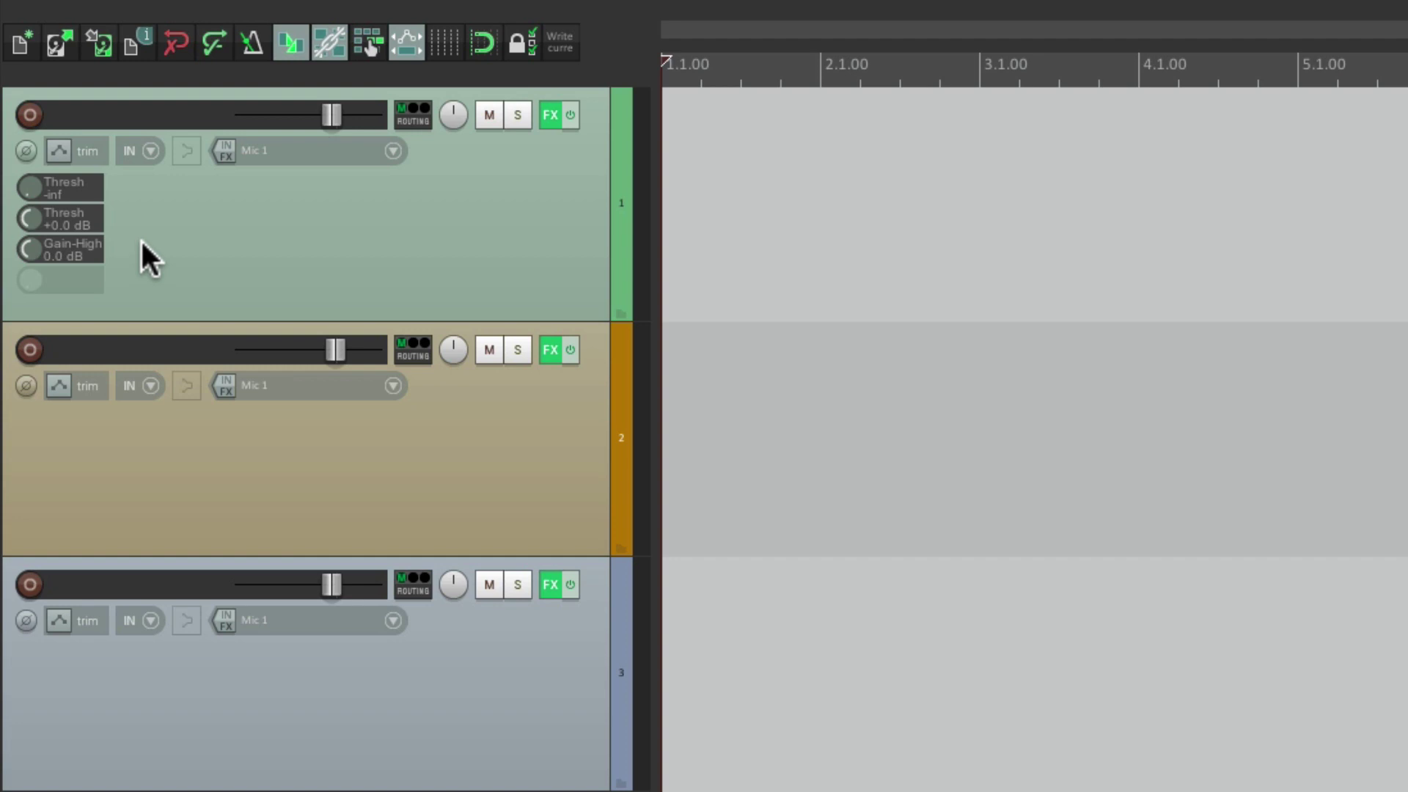
Alias track 1's Thresh, Thresh and Gain-High knobs as ReaGate, ReaComp and ReaEQ.
right_click(83, 192)
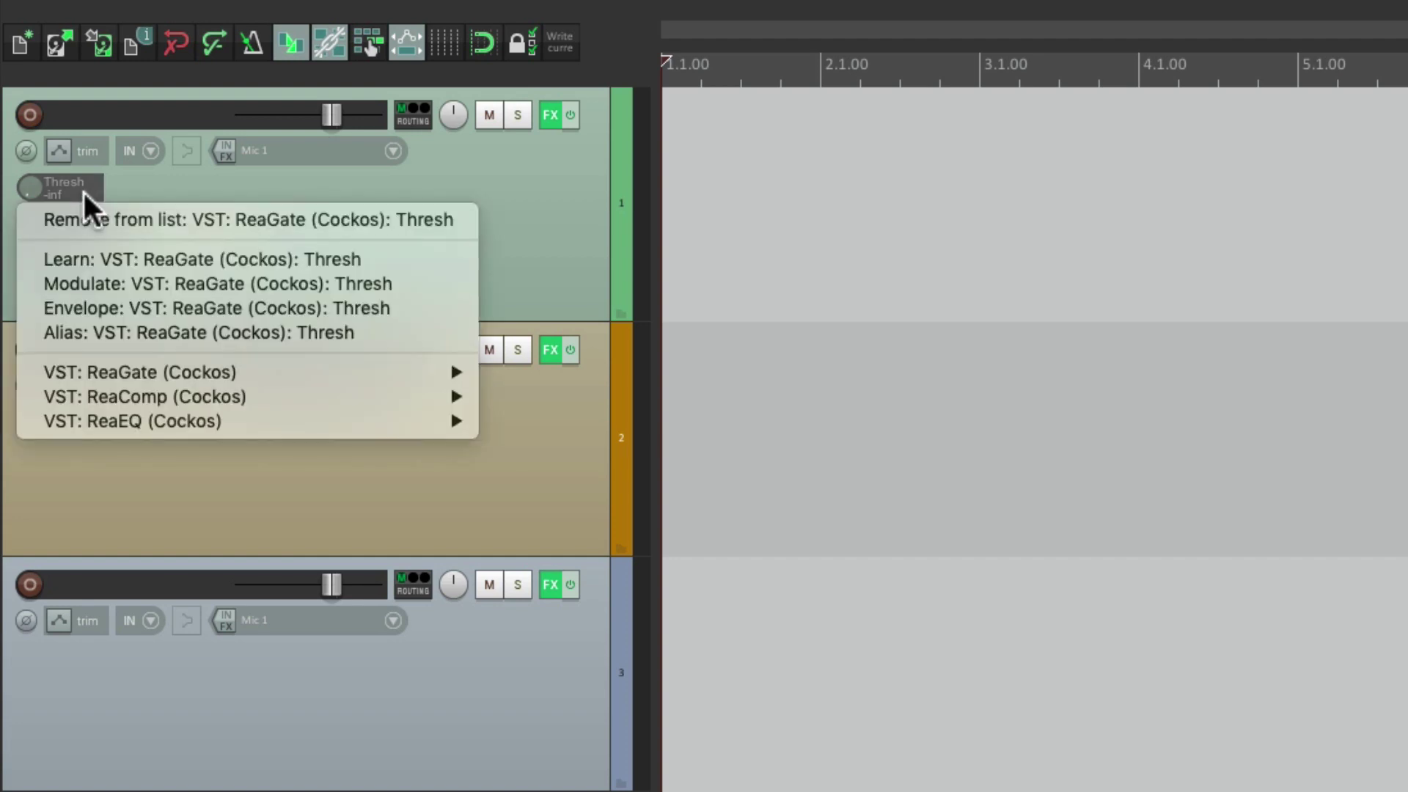
click(34, 336)
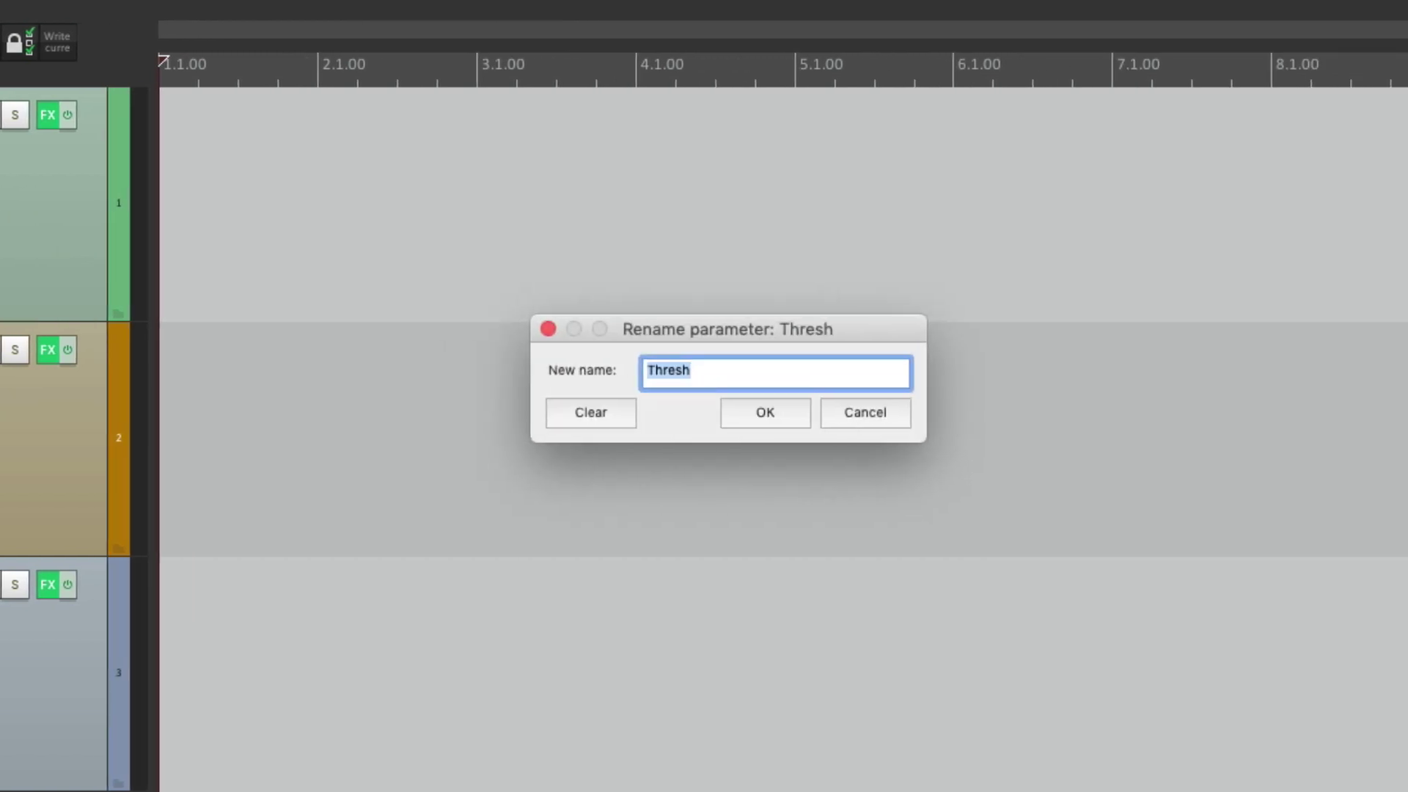
text(ReaGate)
key(Return)
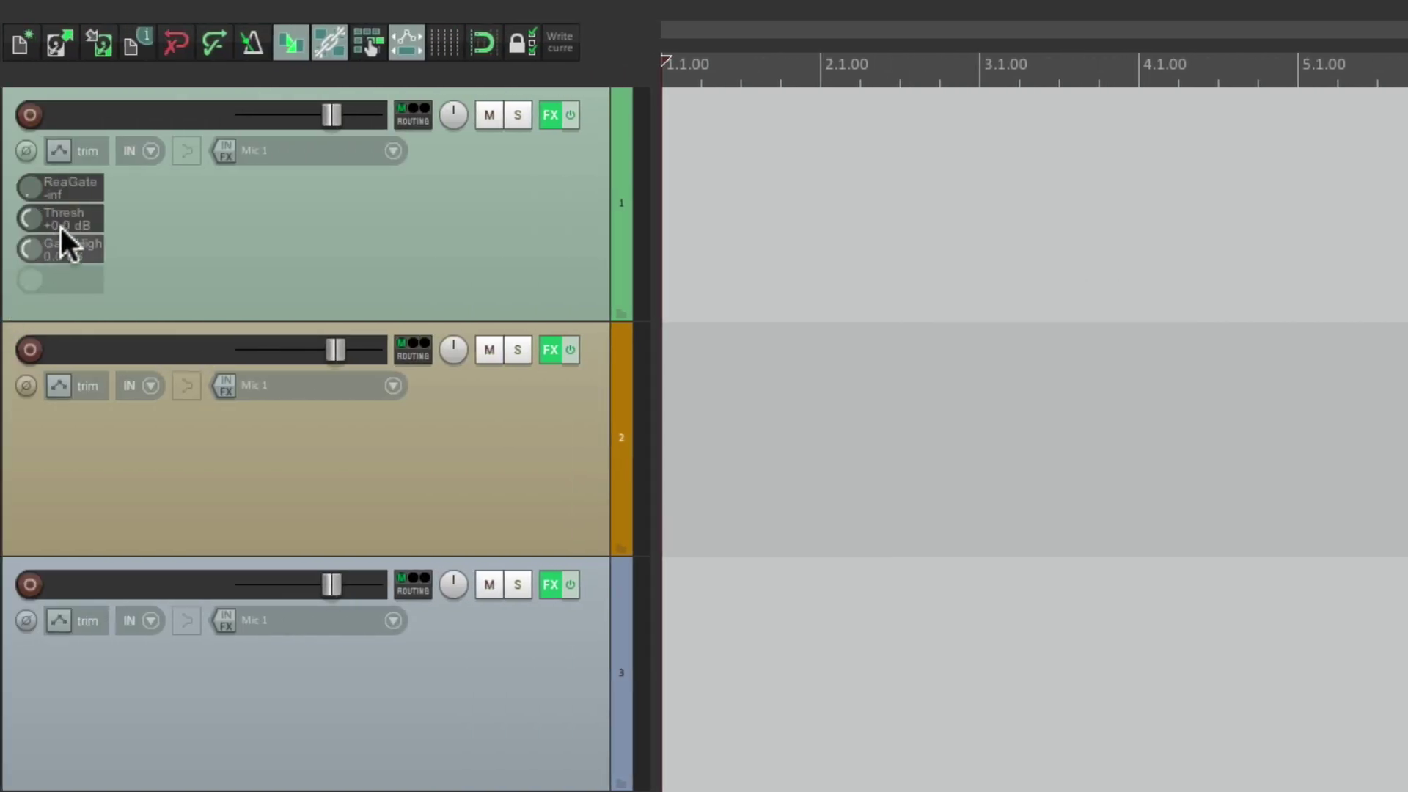
right_click(62, 222)
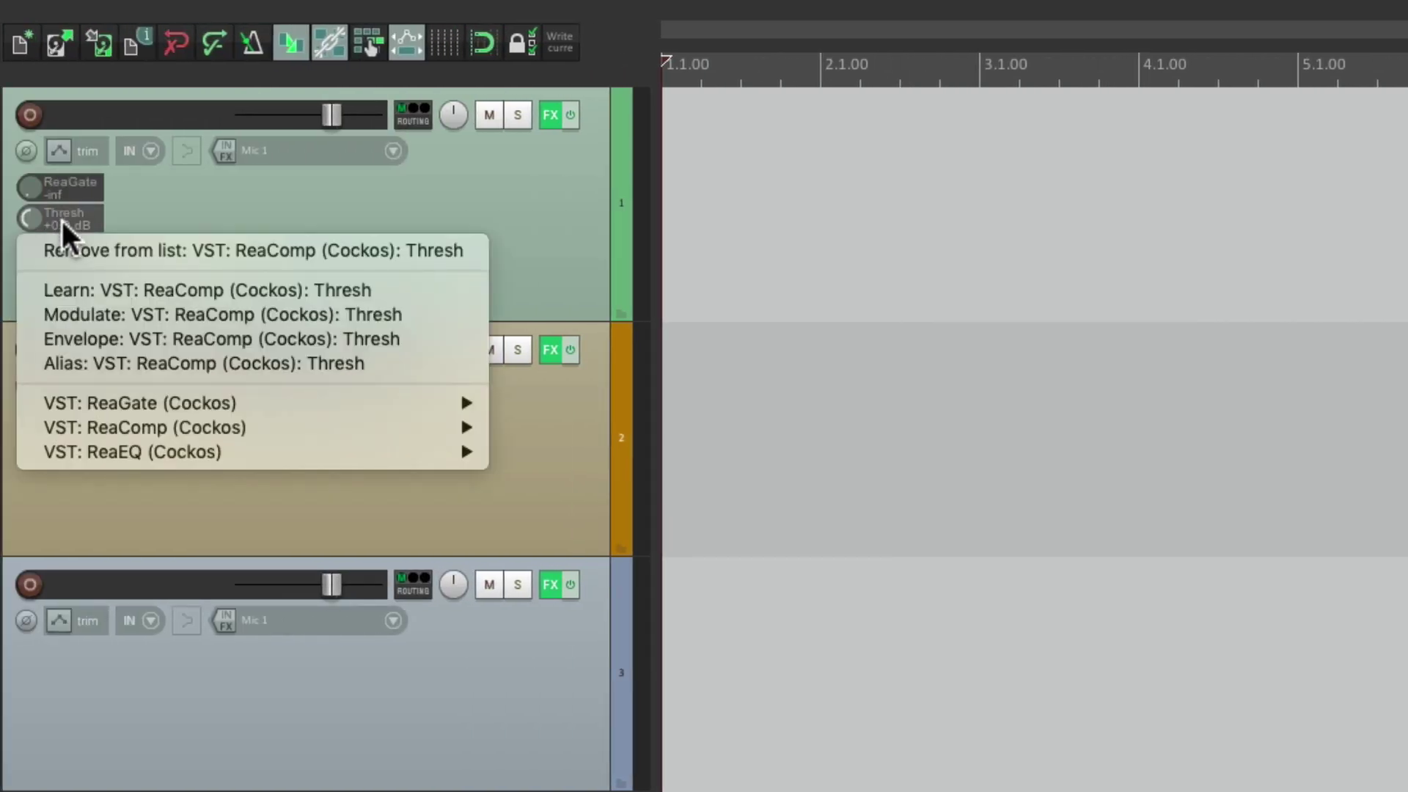
click(37, 363)
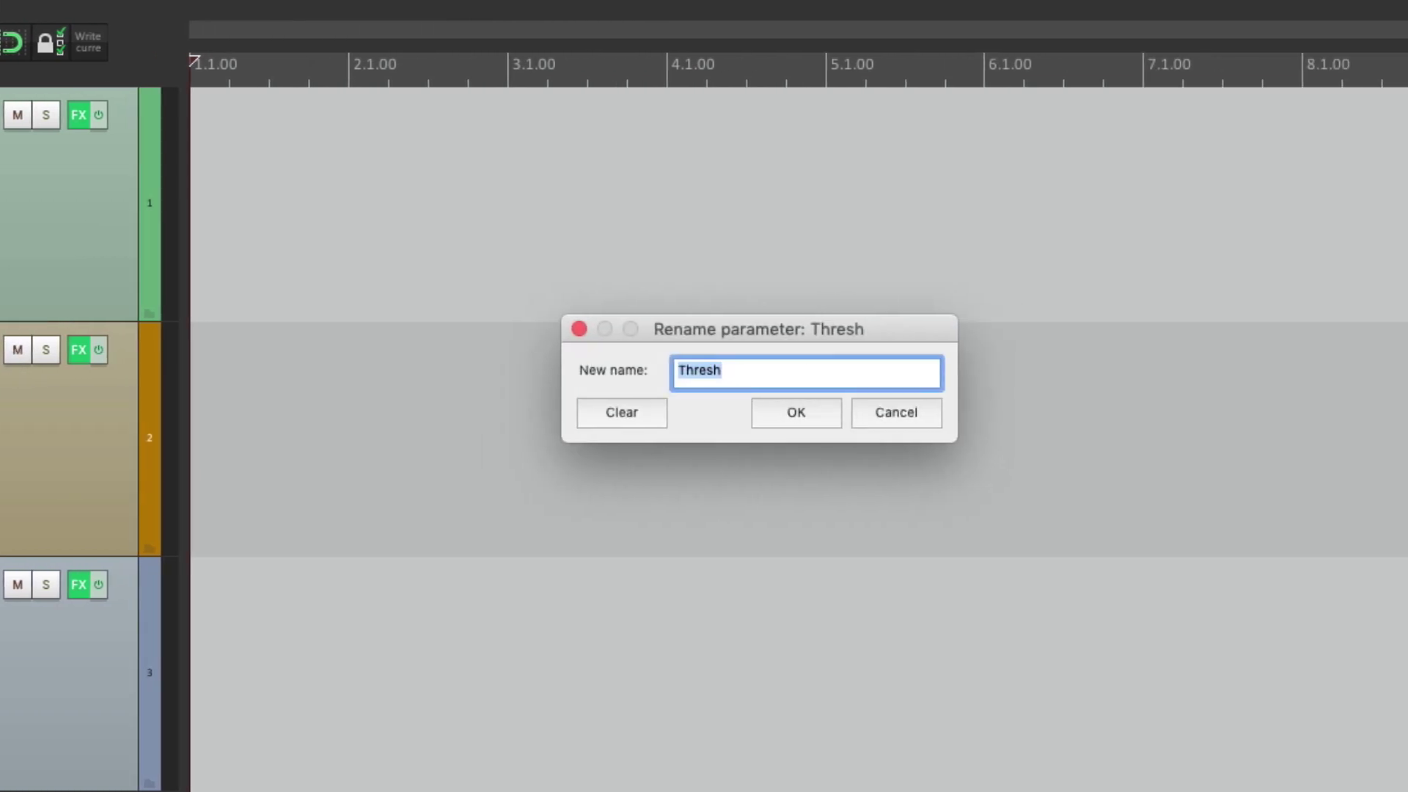
text(ReaComp)
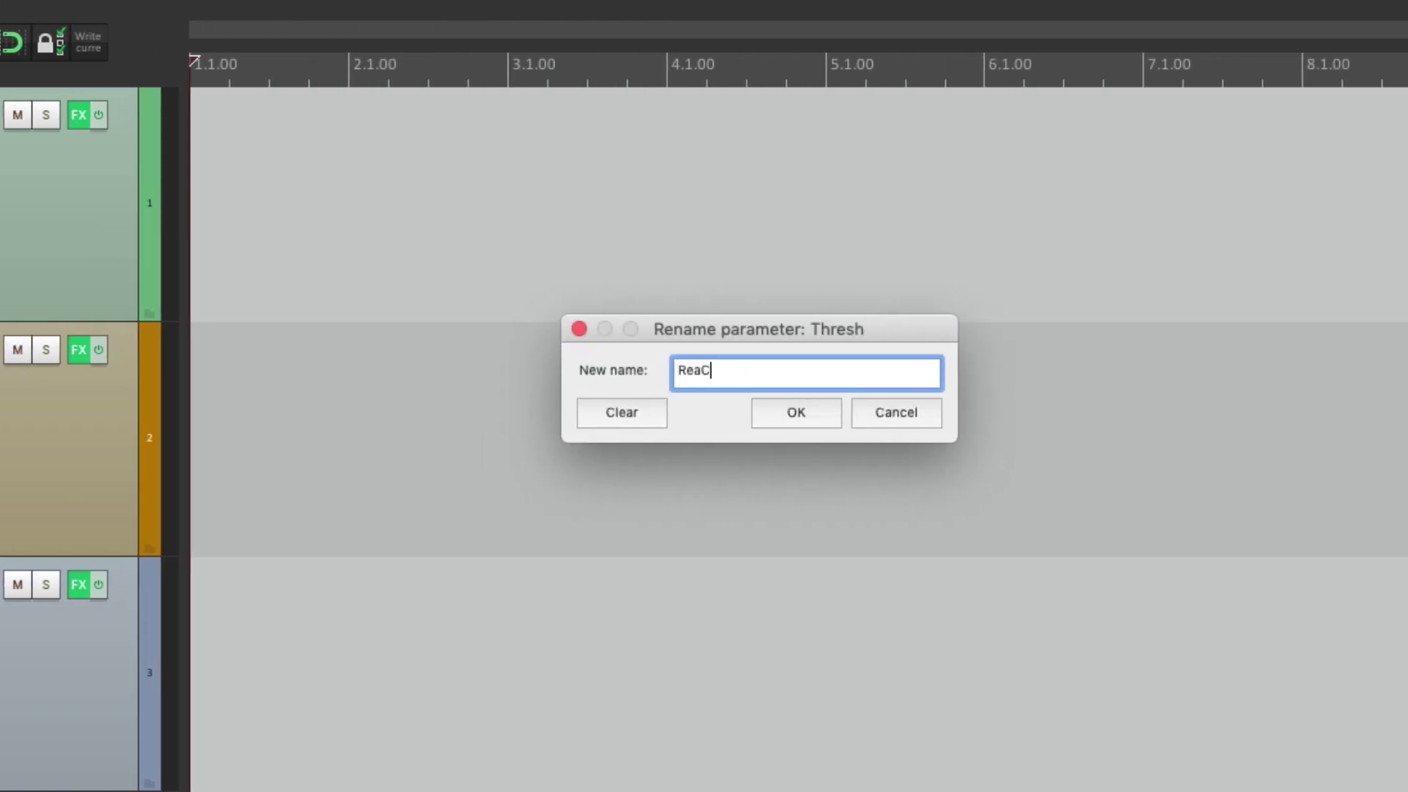
key(Return)
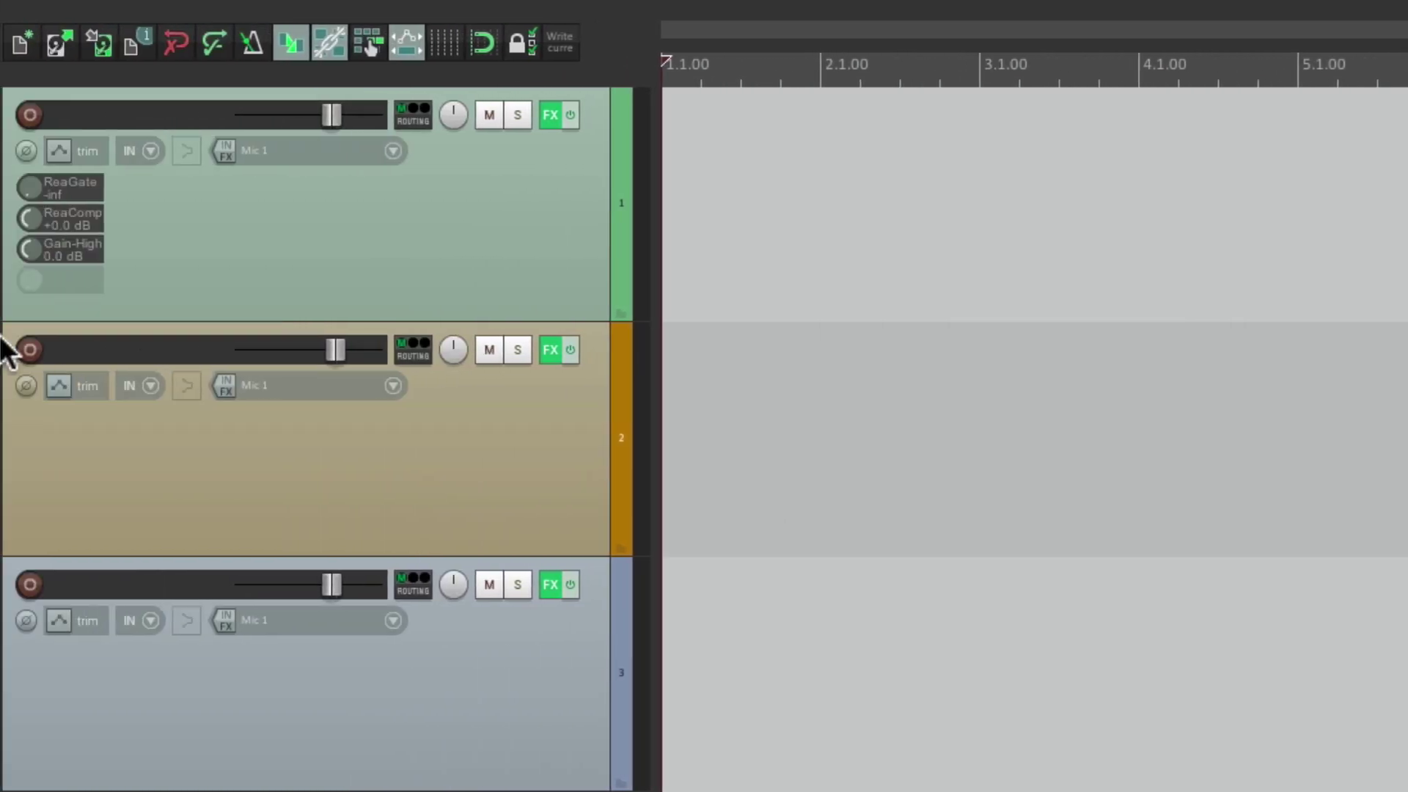
right_click(71, 242)
click(53, 395)
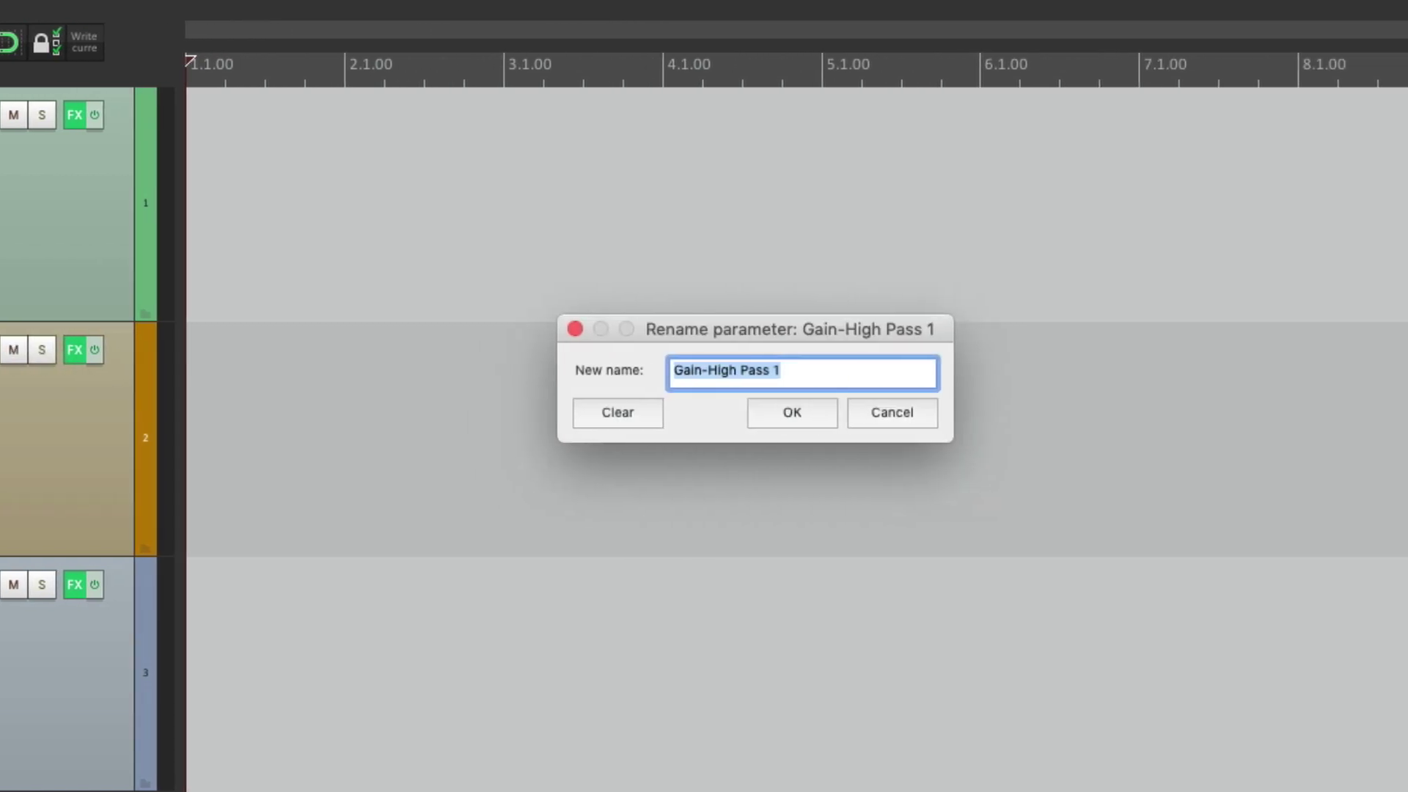
text(ReaEQ)
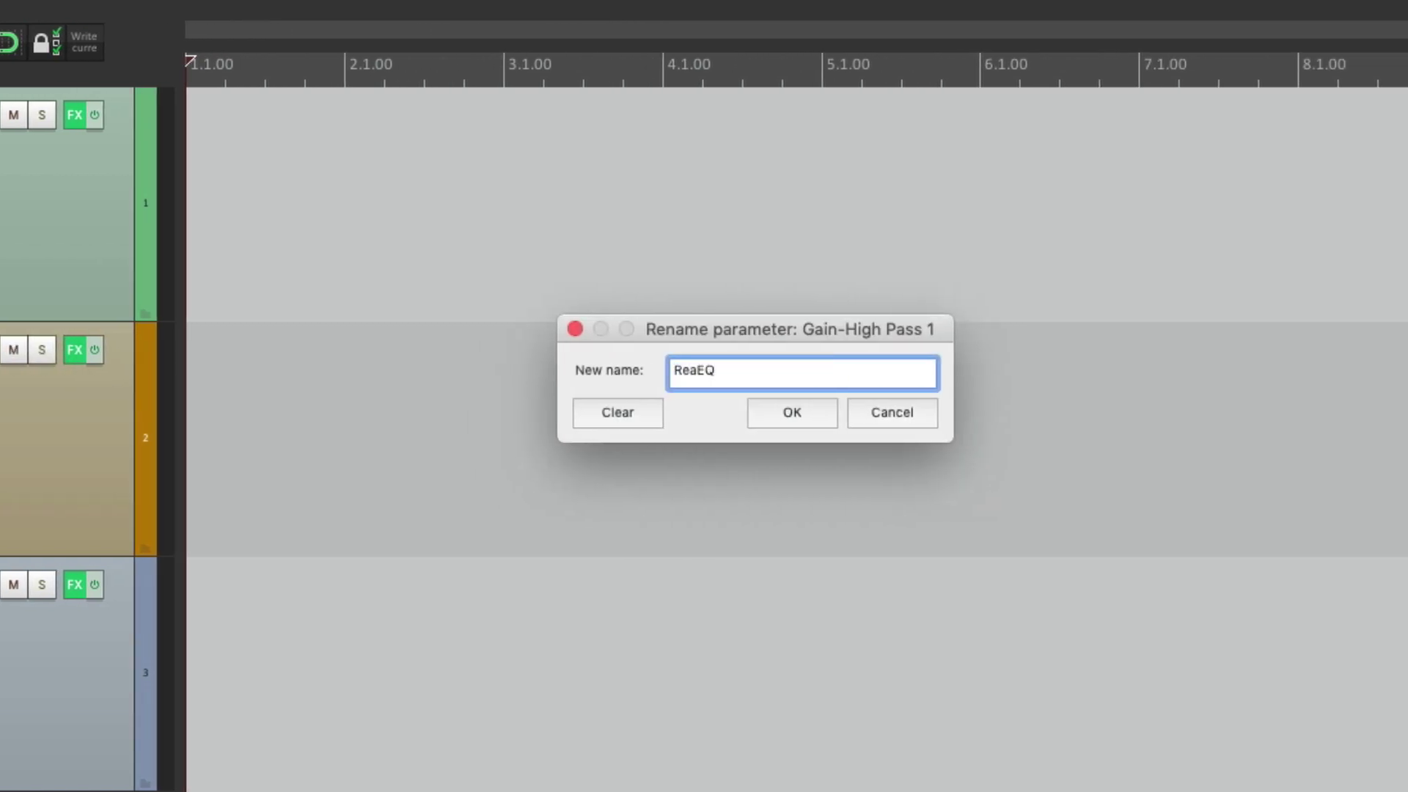
key(Return)
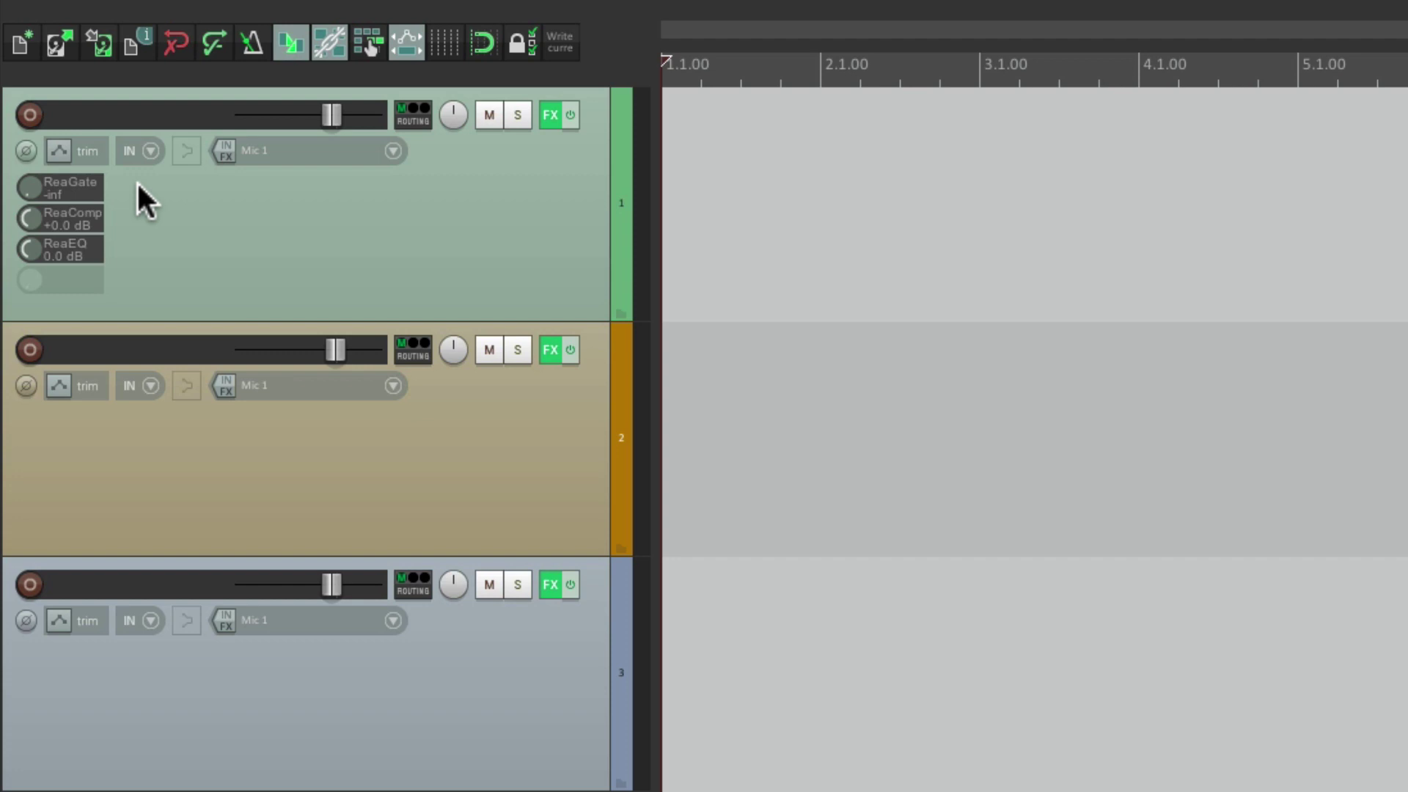
Open and close Track 1's ReaGate, ReaComp and ReaEQ windows, then reopen its FX chain.
click(550, 110)
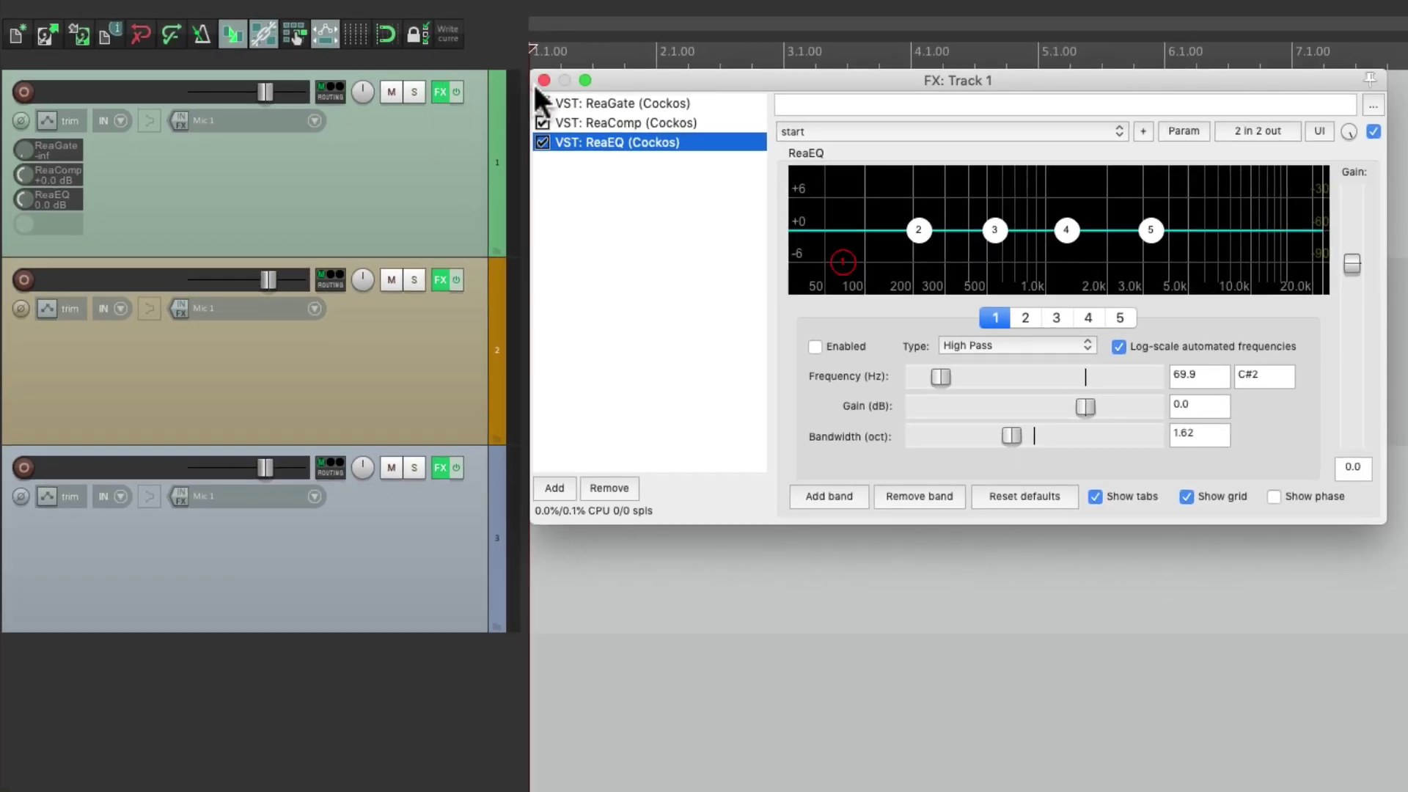
click(544, 81)
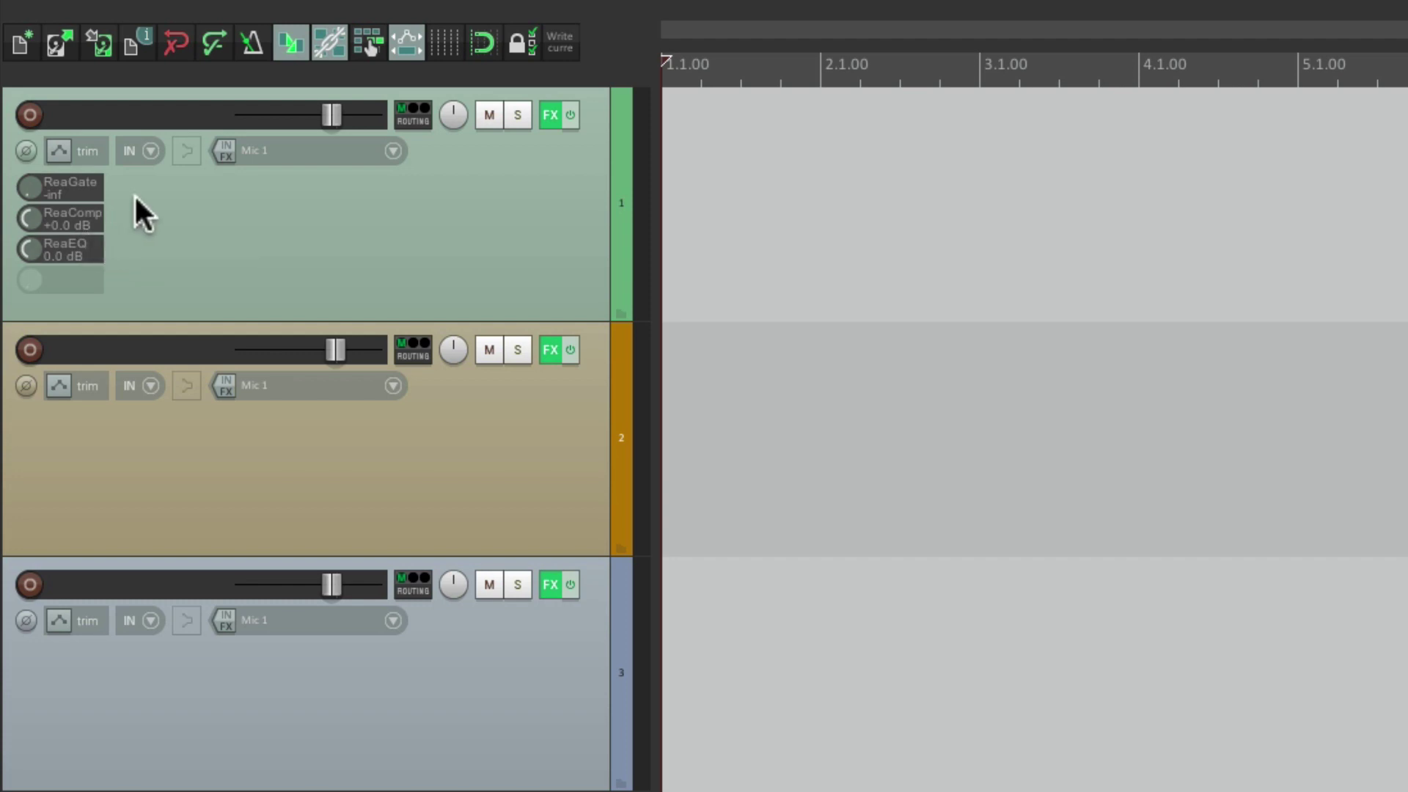
click(86, 186)
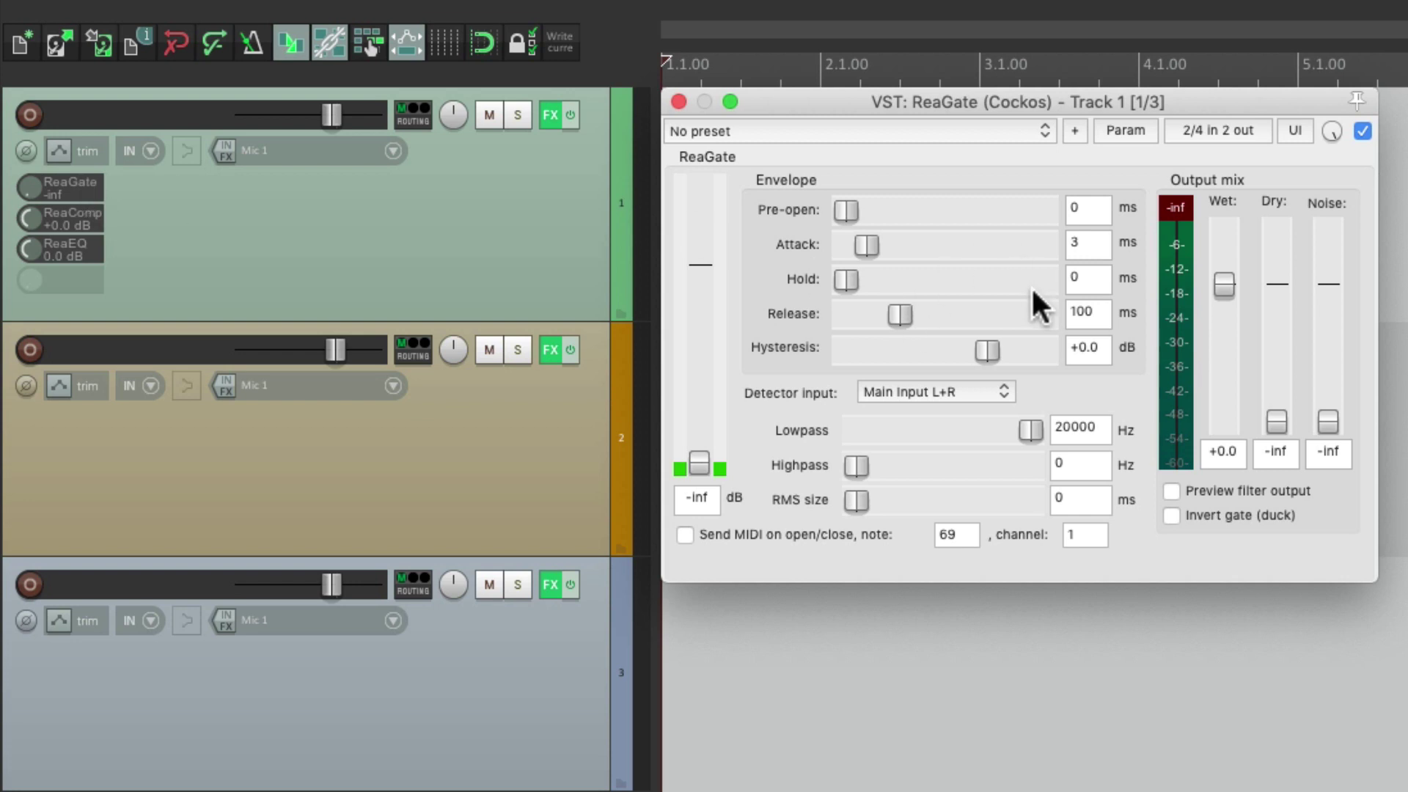
click(679, 101)
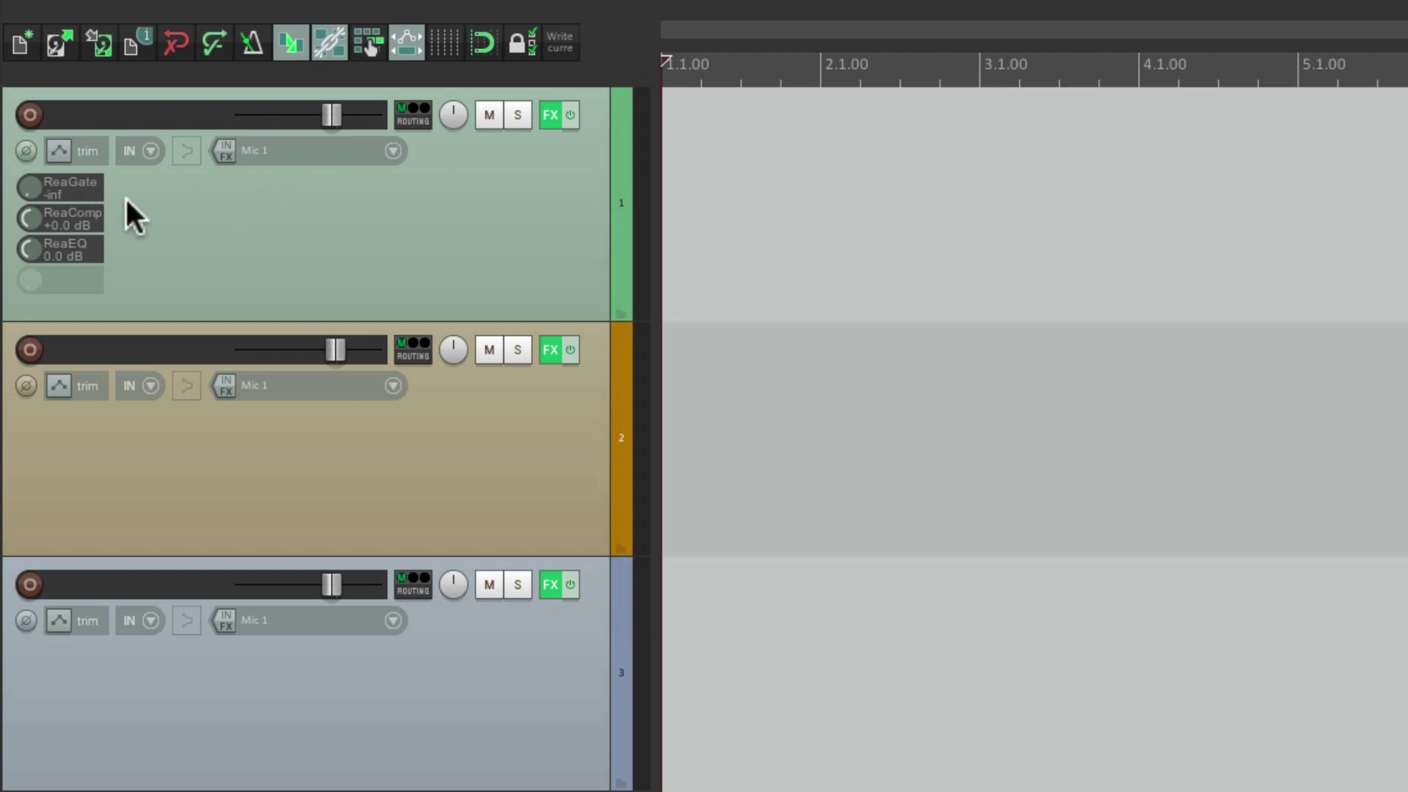
click(80, 222)
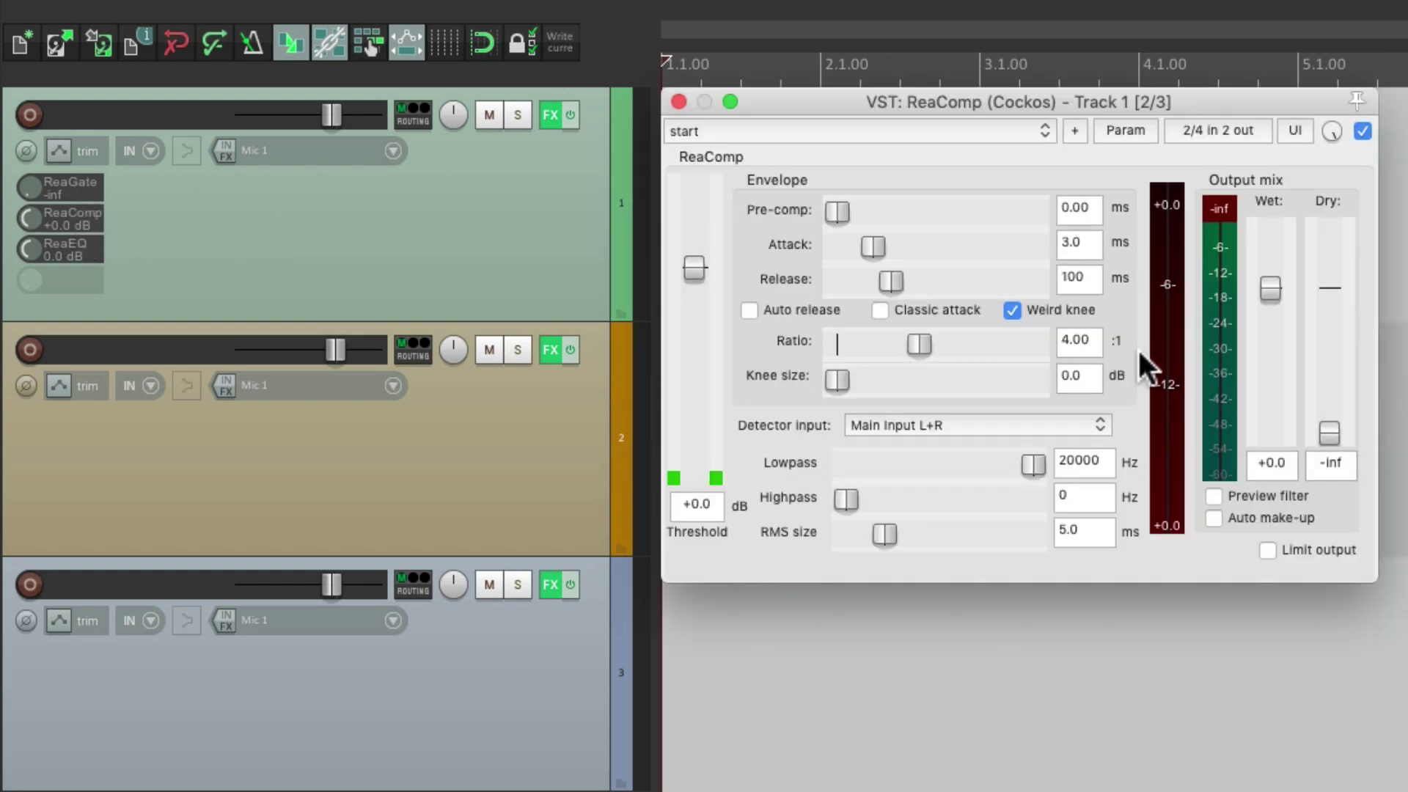
click(679, 102)
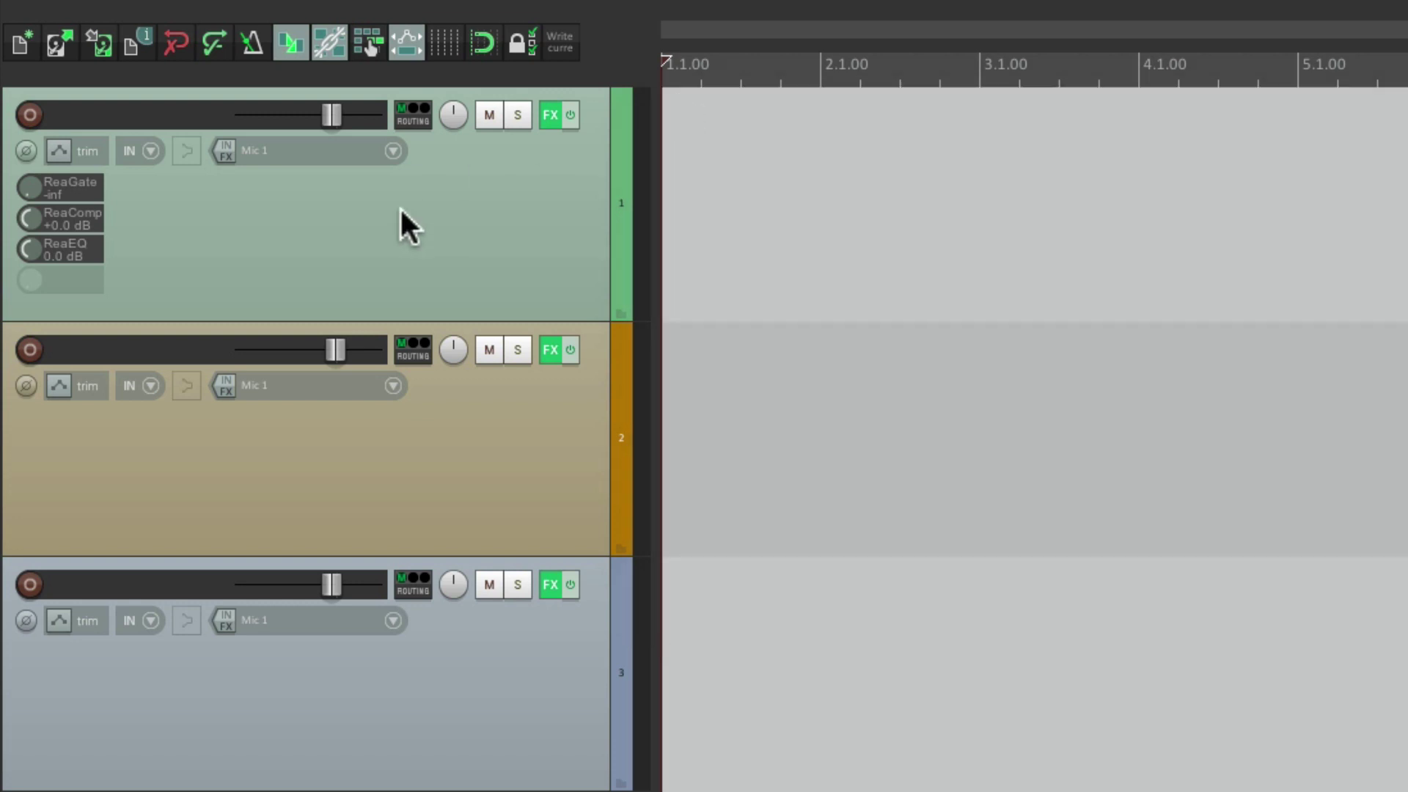
click(69, 249)
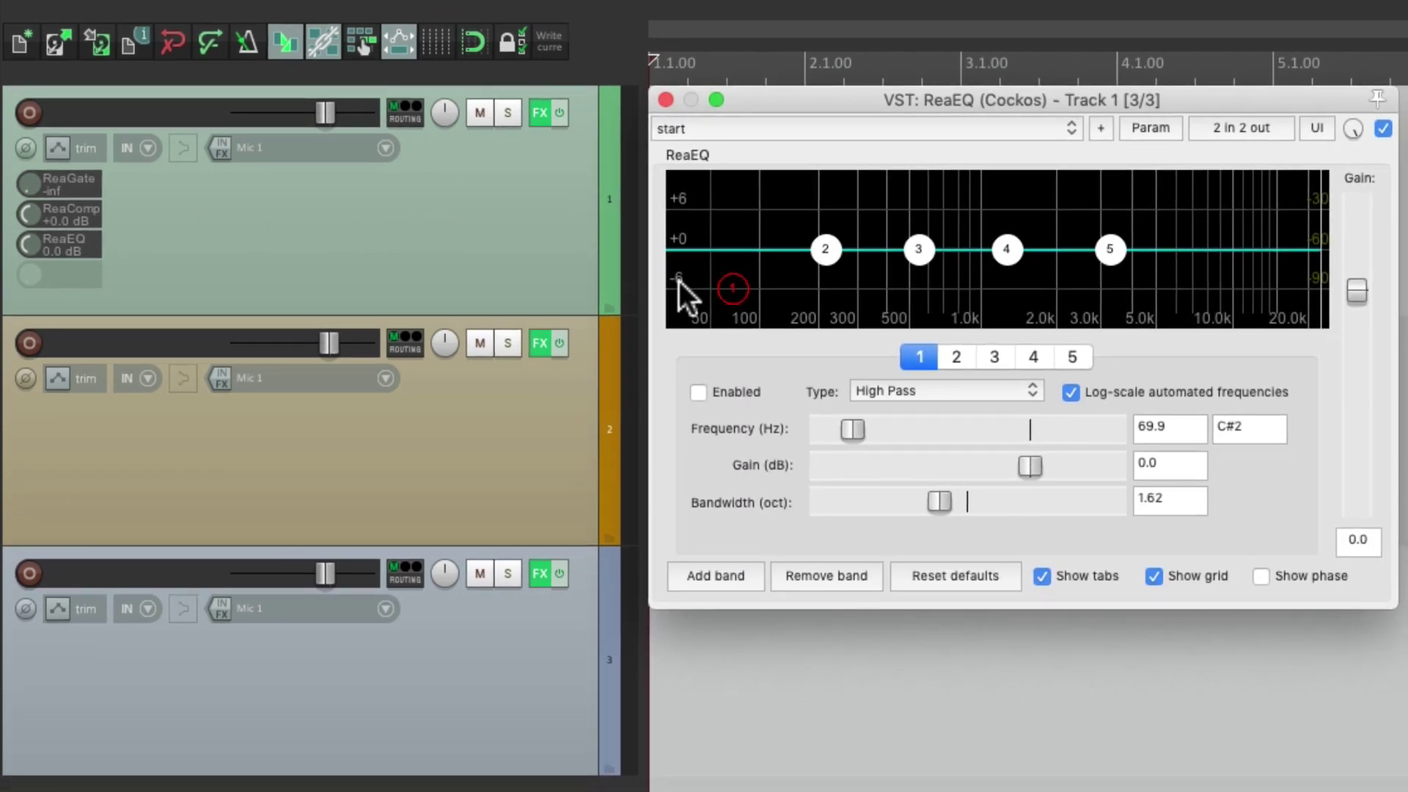
click(665, 100)
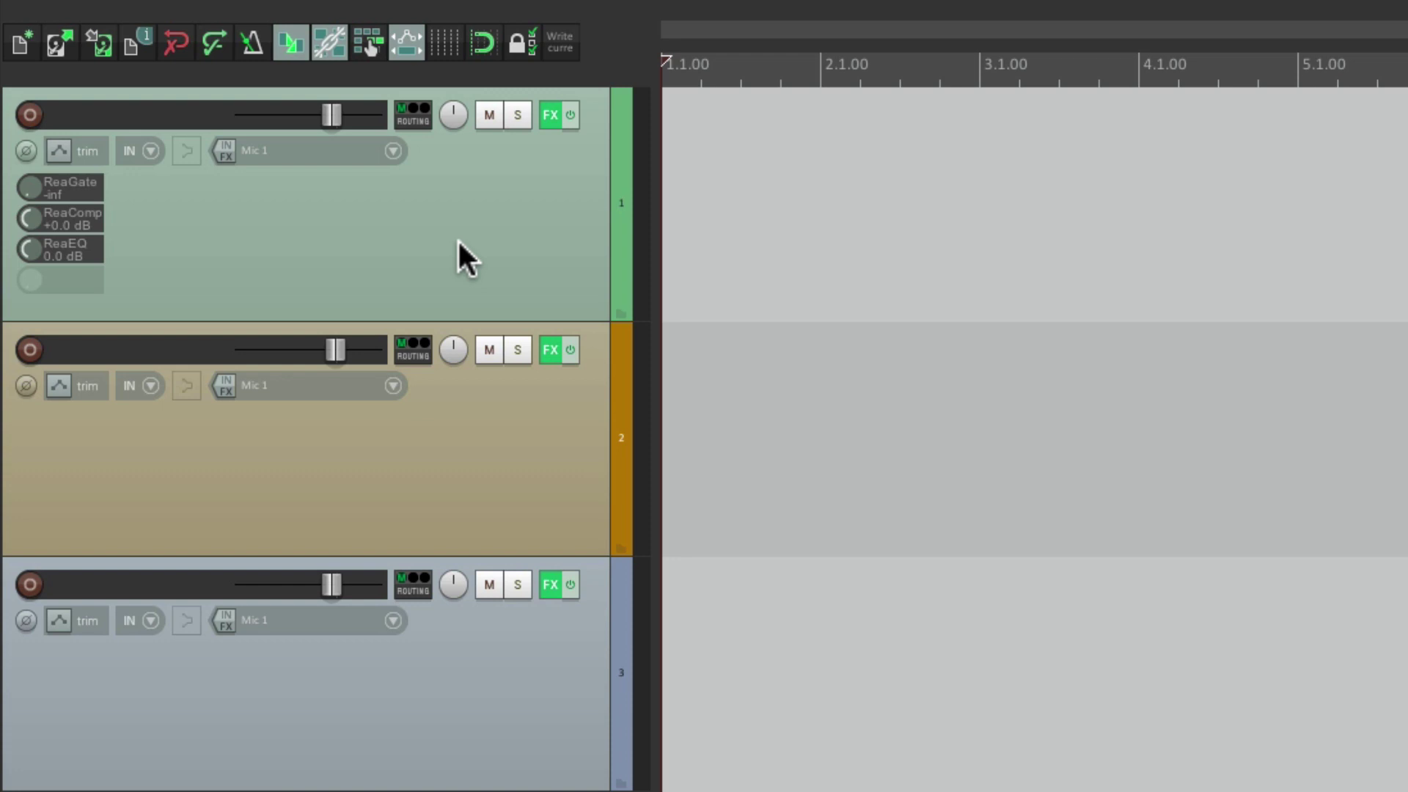
click(549, 118)
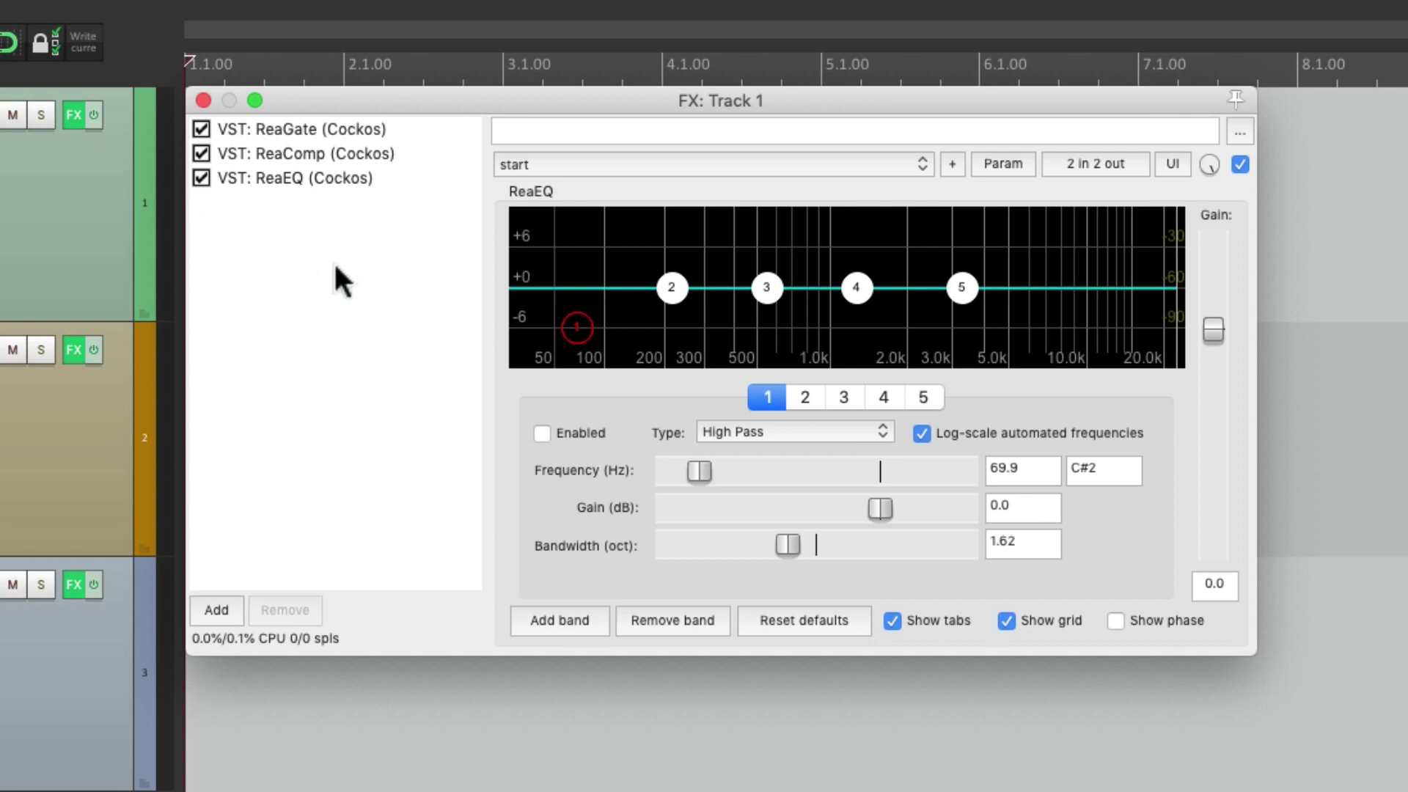
Save all of Track 1's effects as an FX chain named Gate/Comp/EQ.
right_click(339, 268)
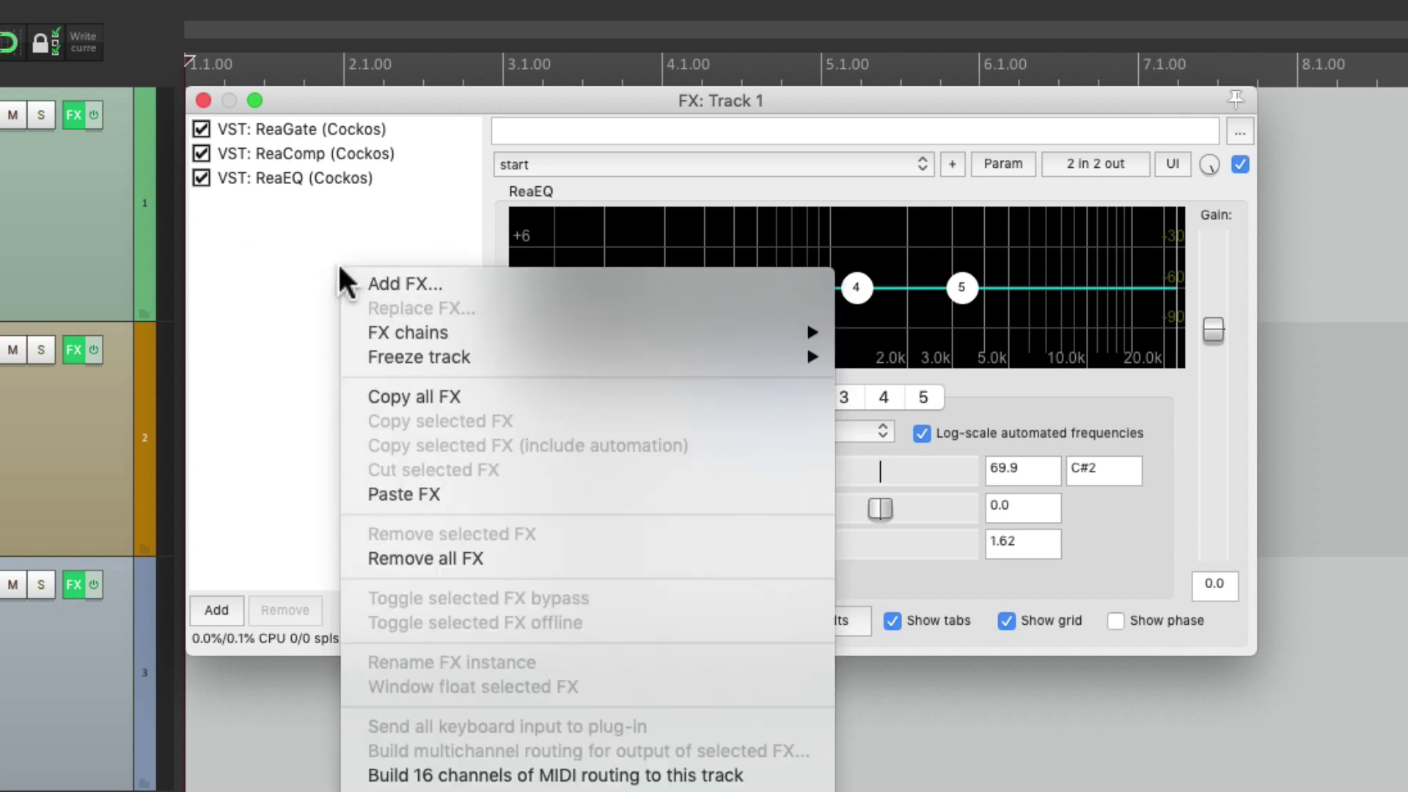
mouse_move(351, 327)
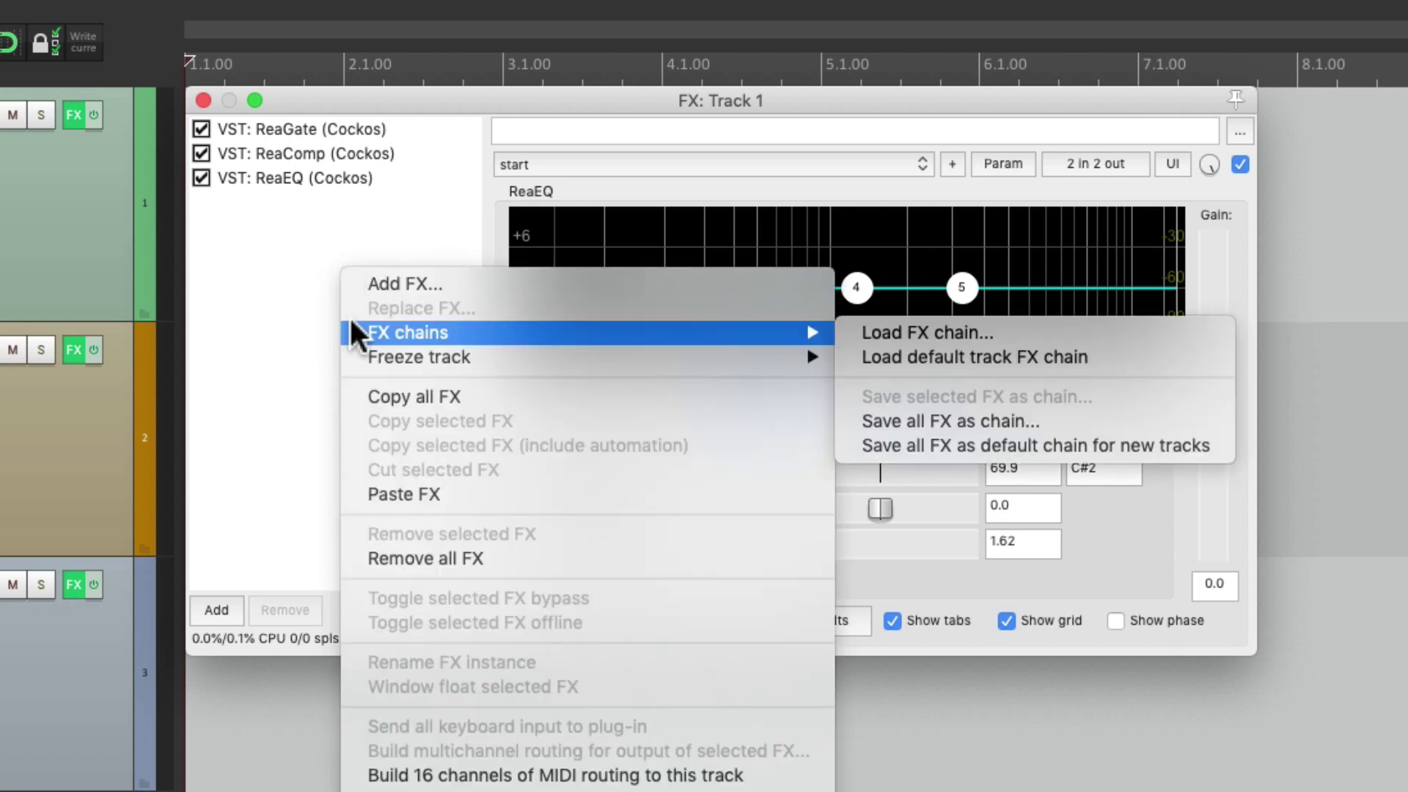
click(1077, 427)
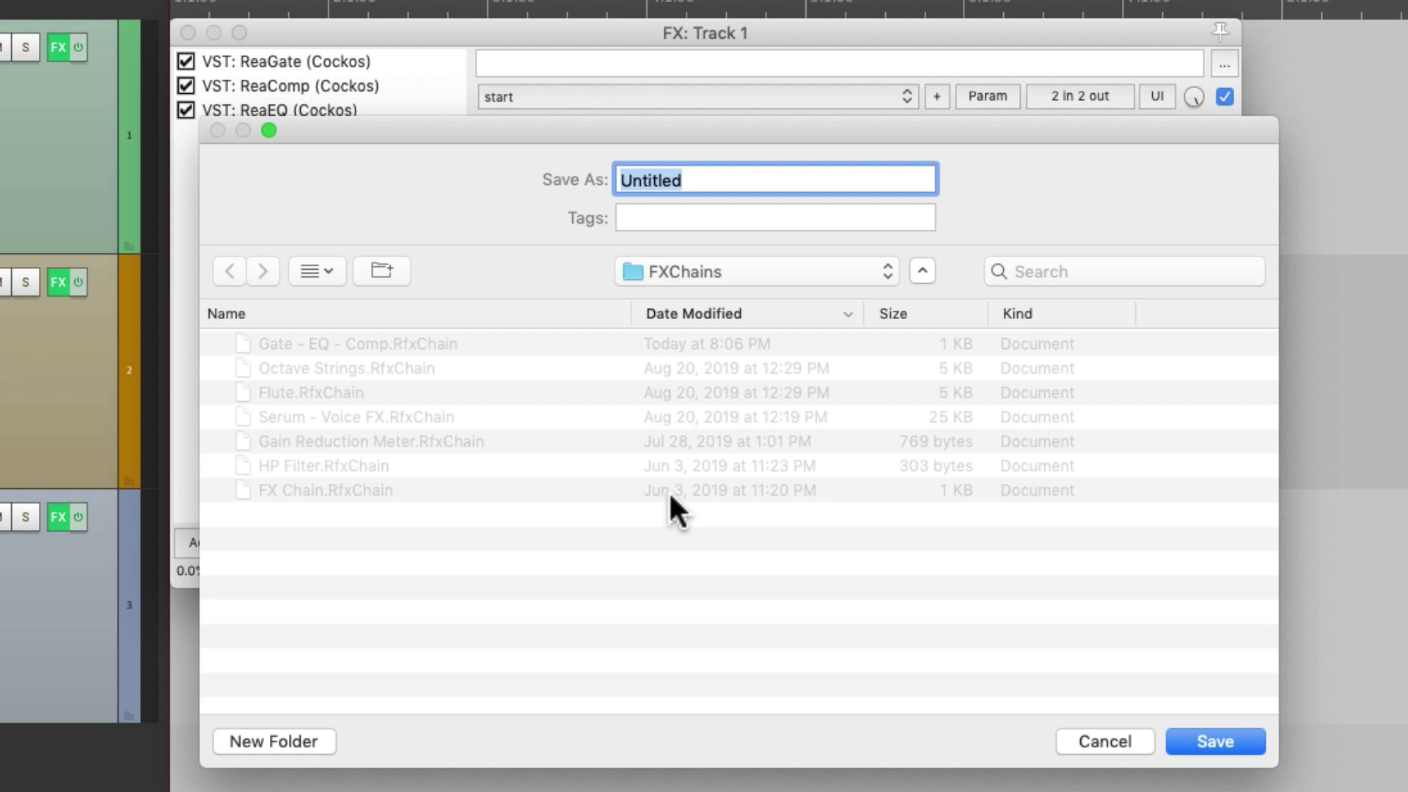
text(Gate/Comp)
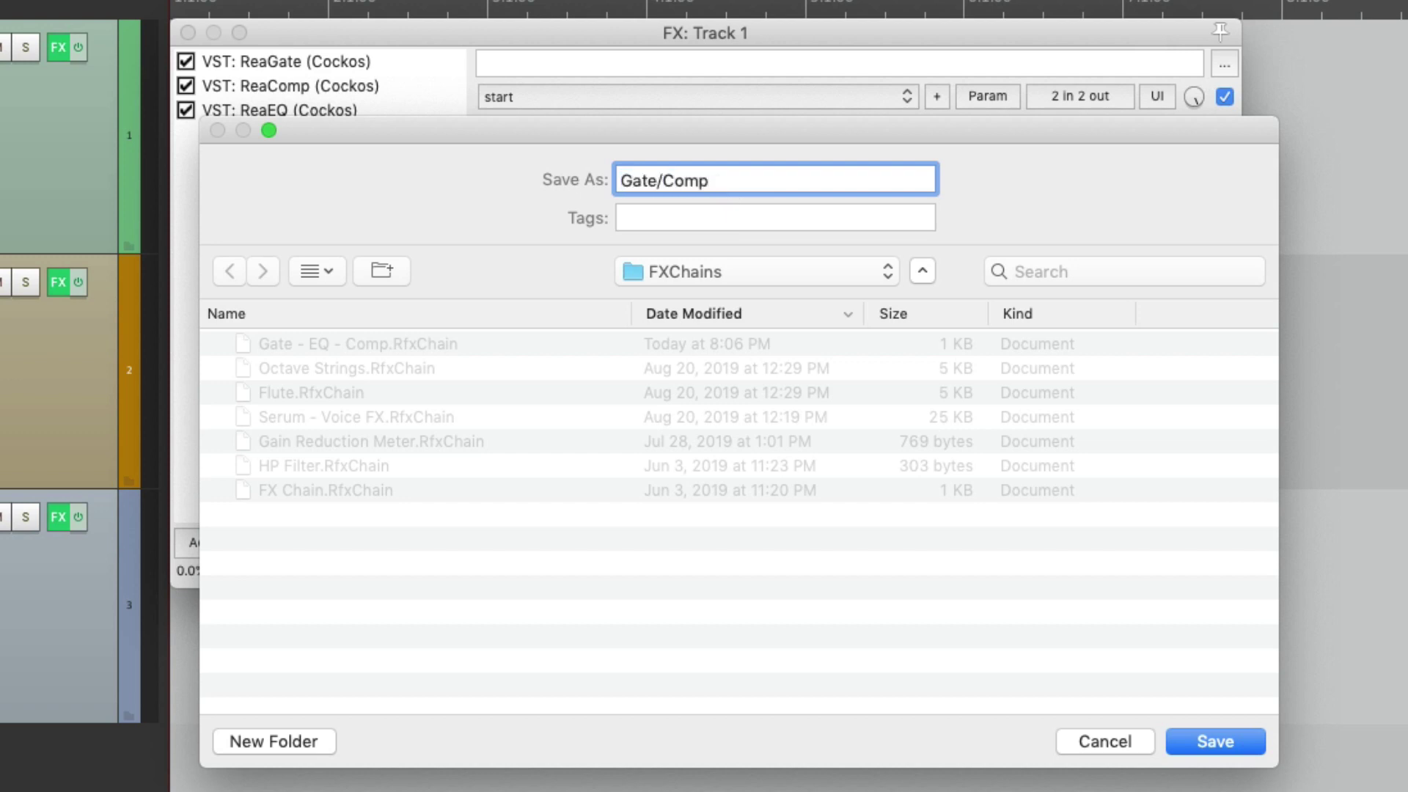
text(/EQ)
key(Return)
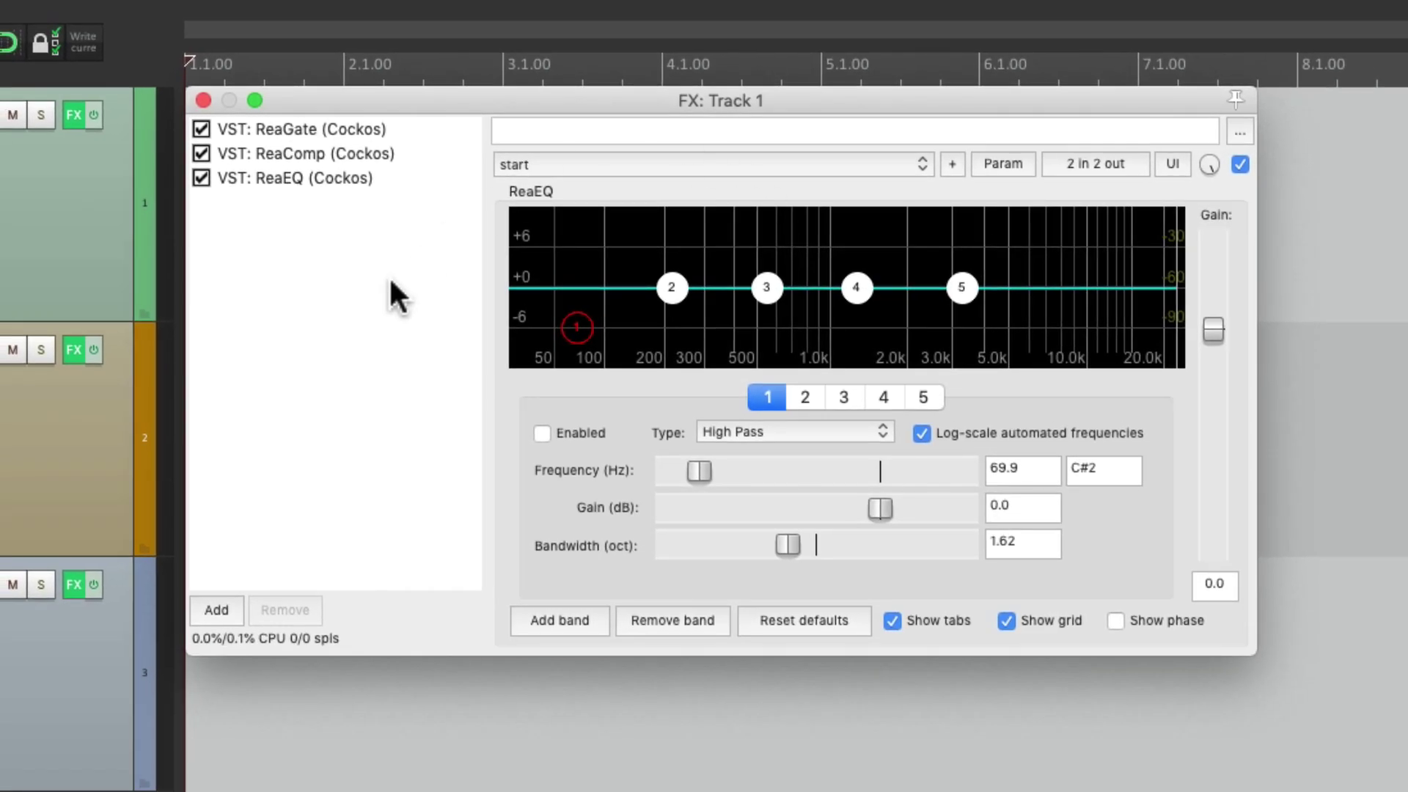
Close Track 1's FX window and load the Gate:Comp:EQ chain onto Track 2.
click(208, 101)
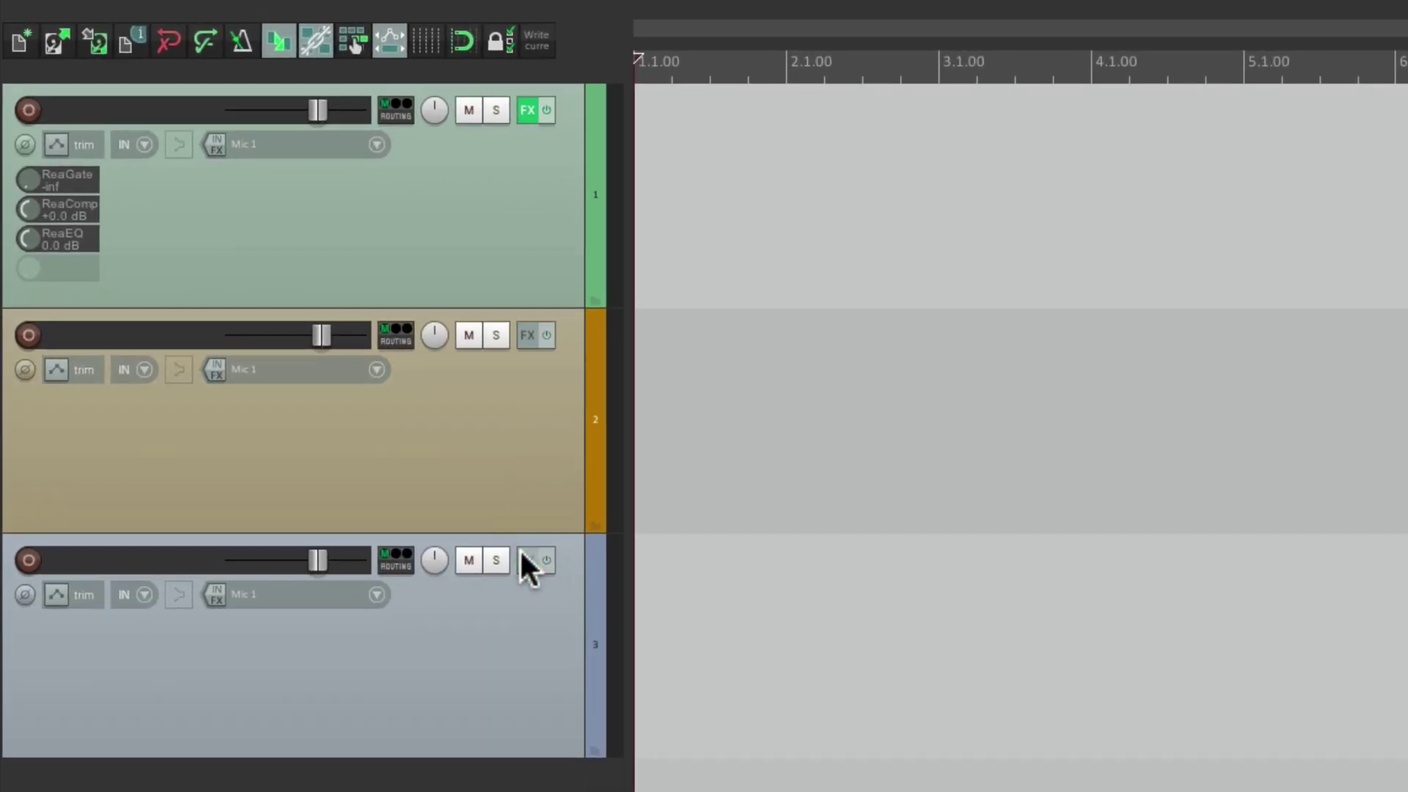
click(527, 335)
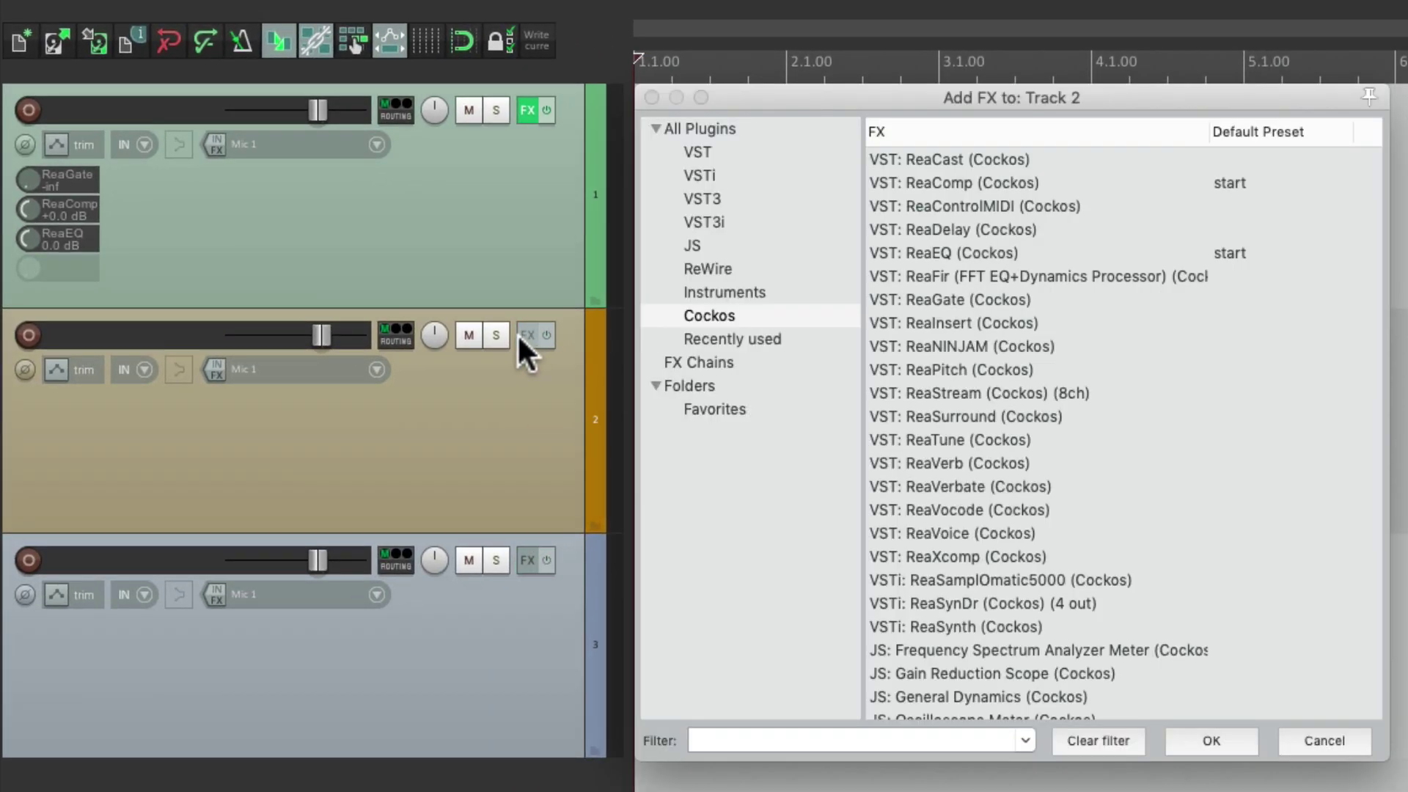
click(746, 373)
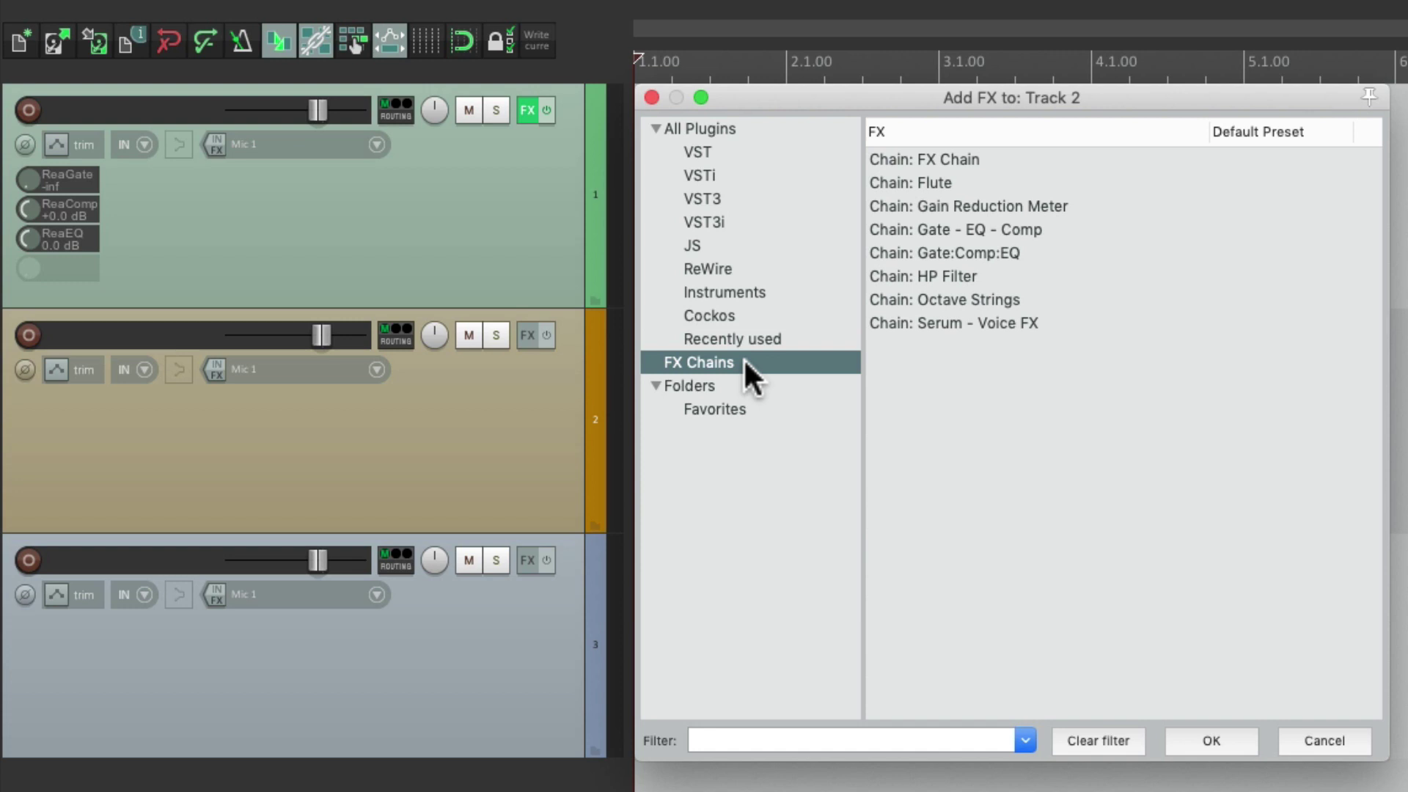
click(1060, 251)
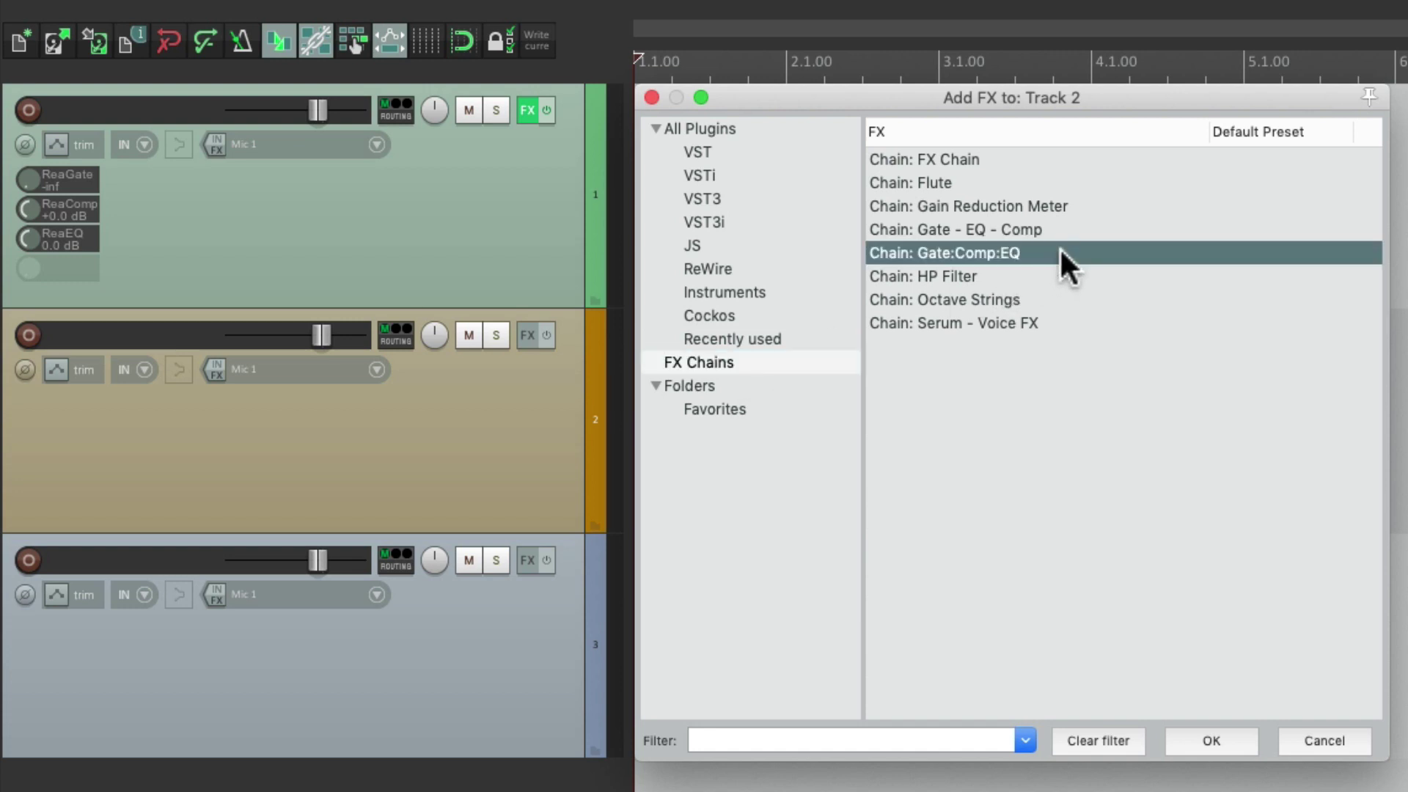
double_click(1032, 251)
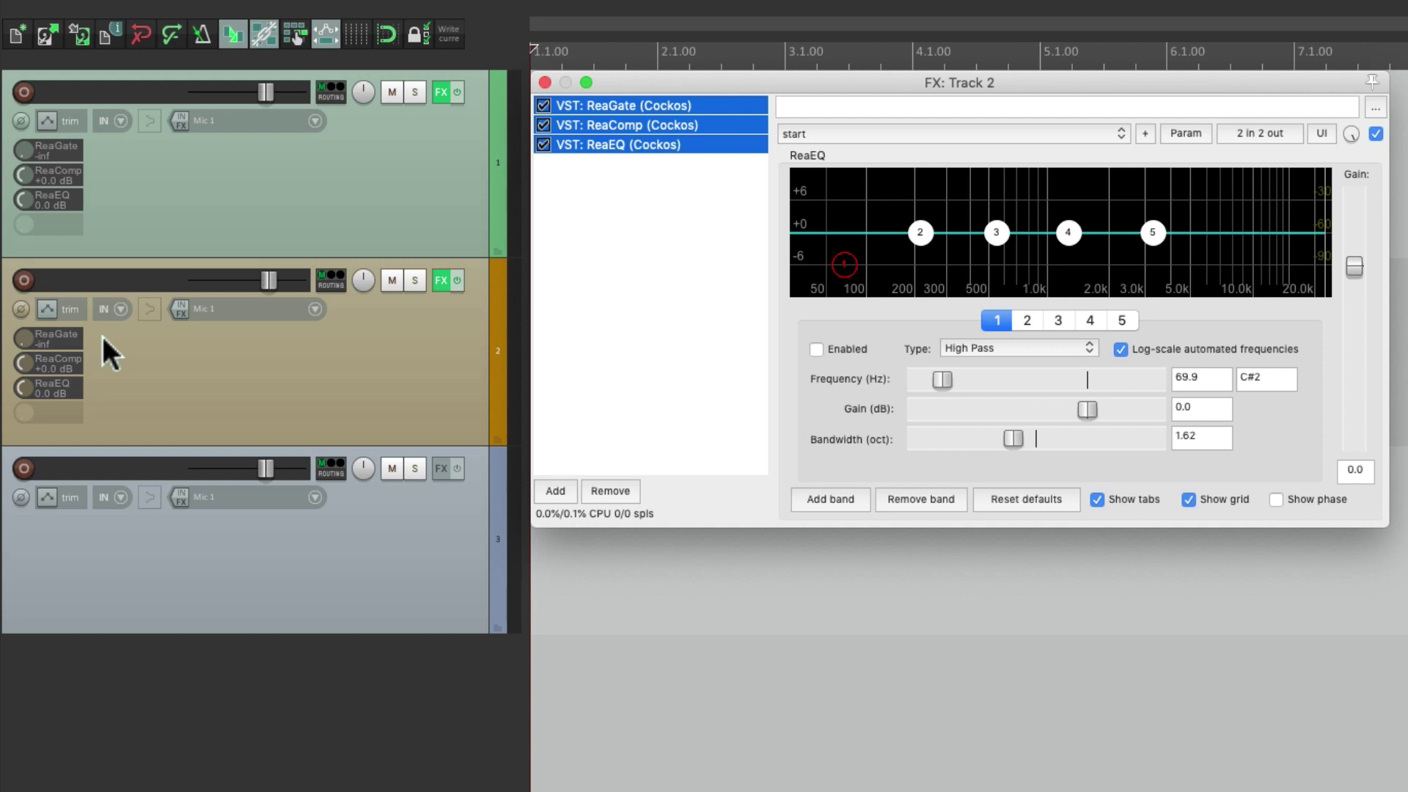
Clear Track 2's effects and assign Cmd+Opt+Ctrl+C as the Gate:Comp:EQ chain's shortcut.
click(613, 492)
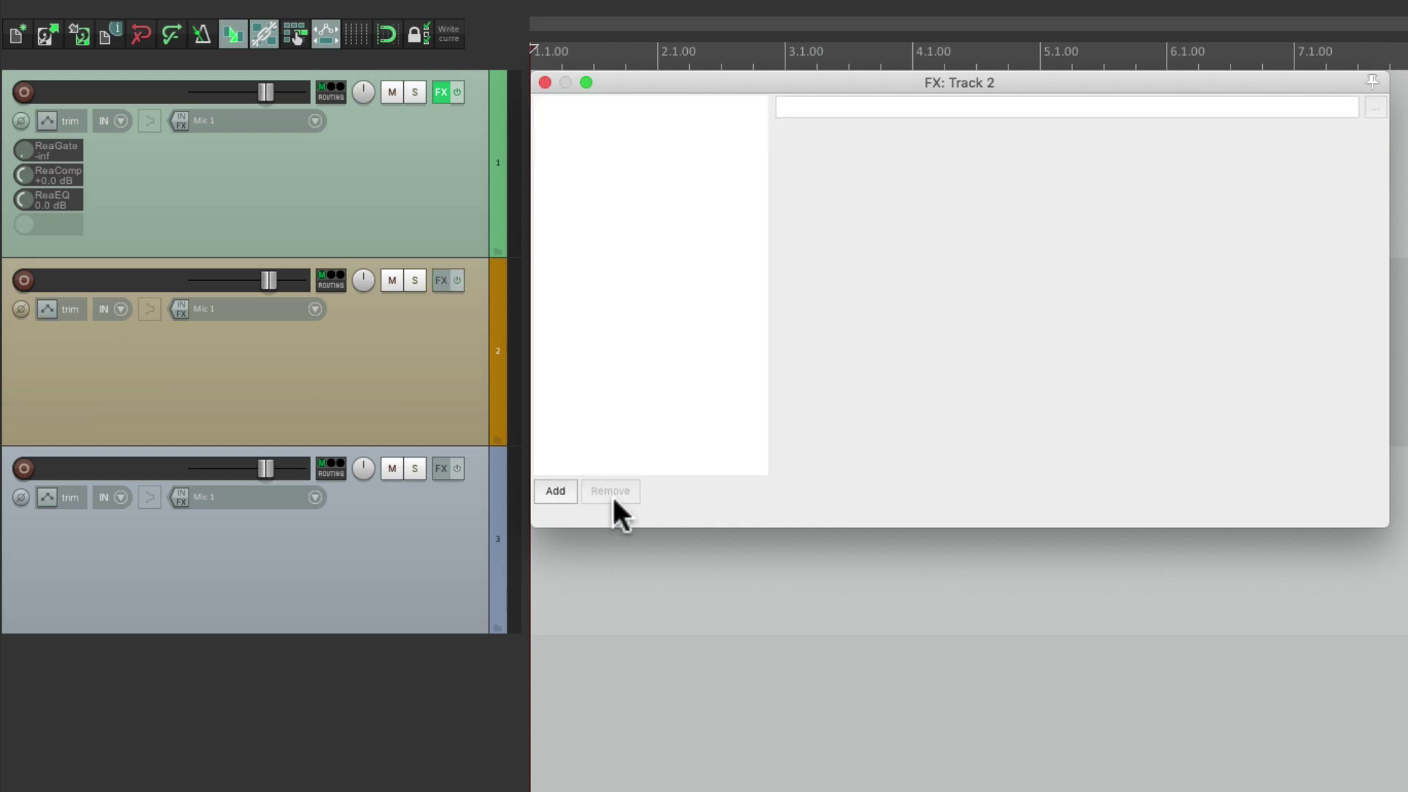
click(563, 485)
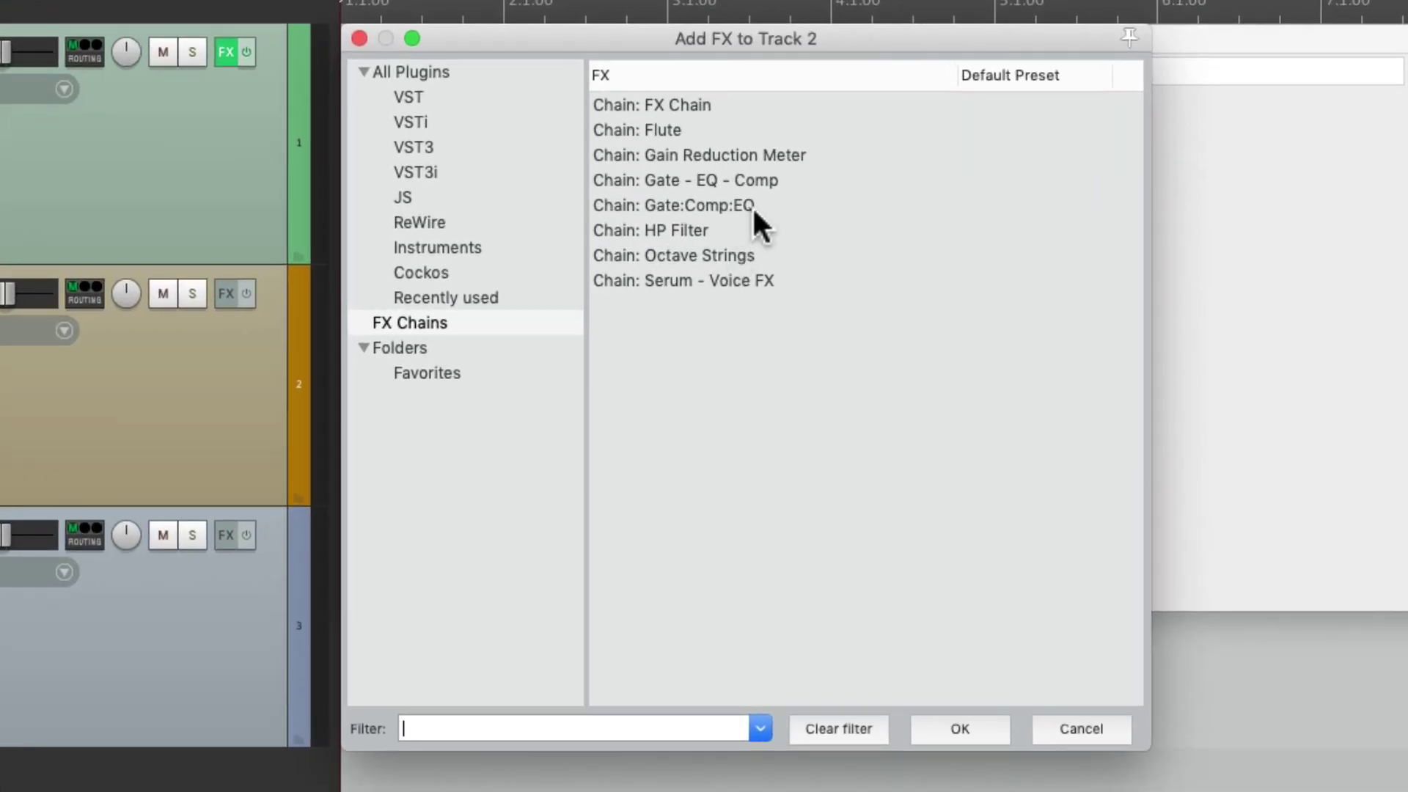
click(752, 207)
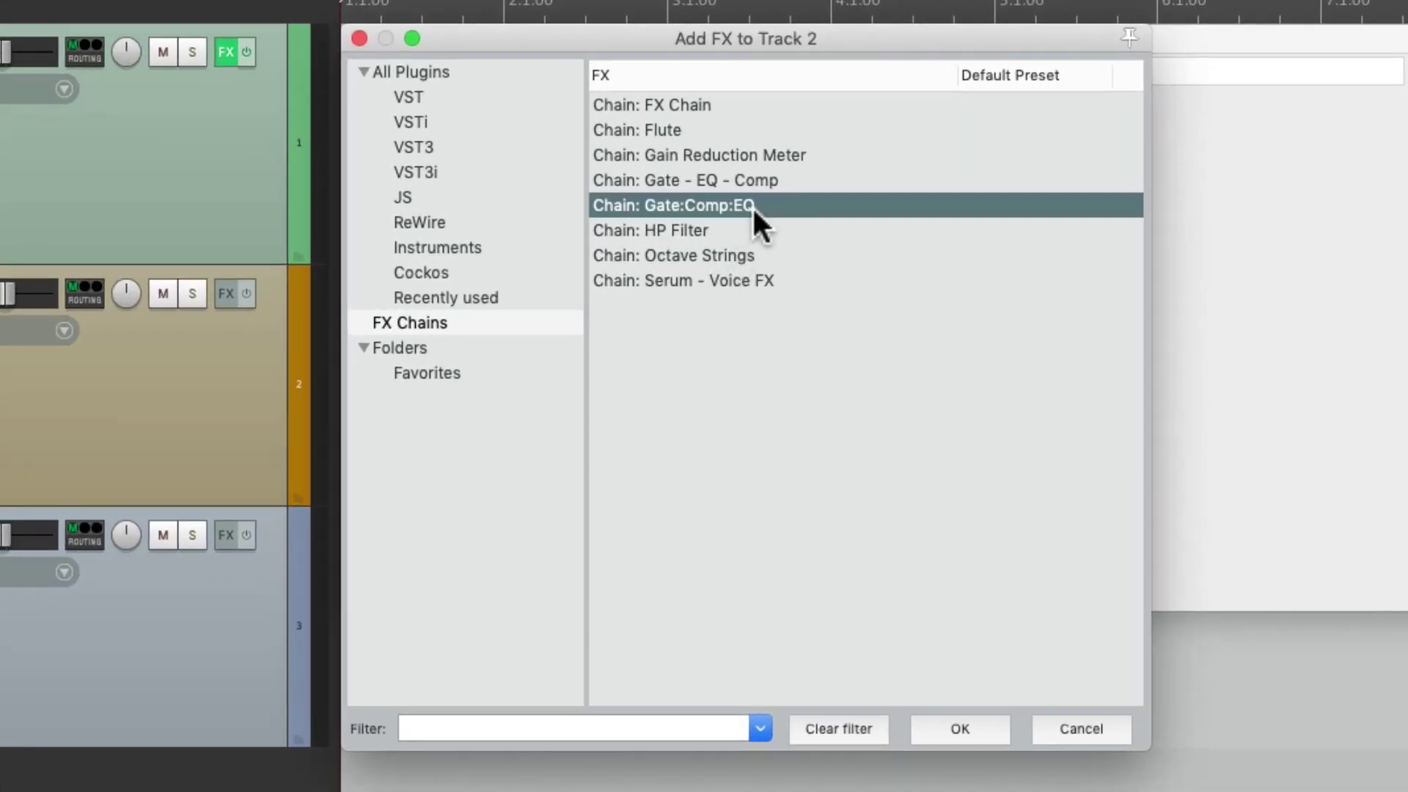
right_click(798, 219)
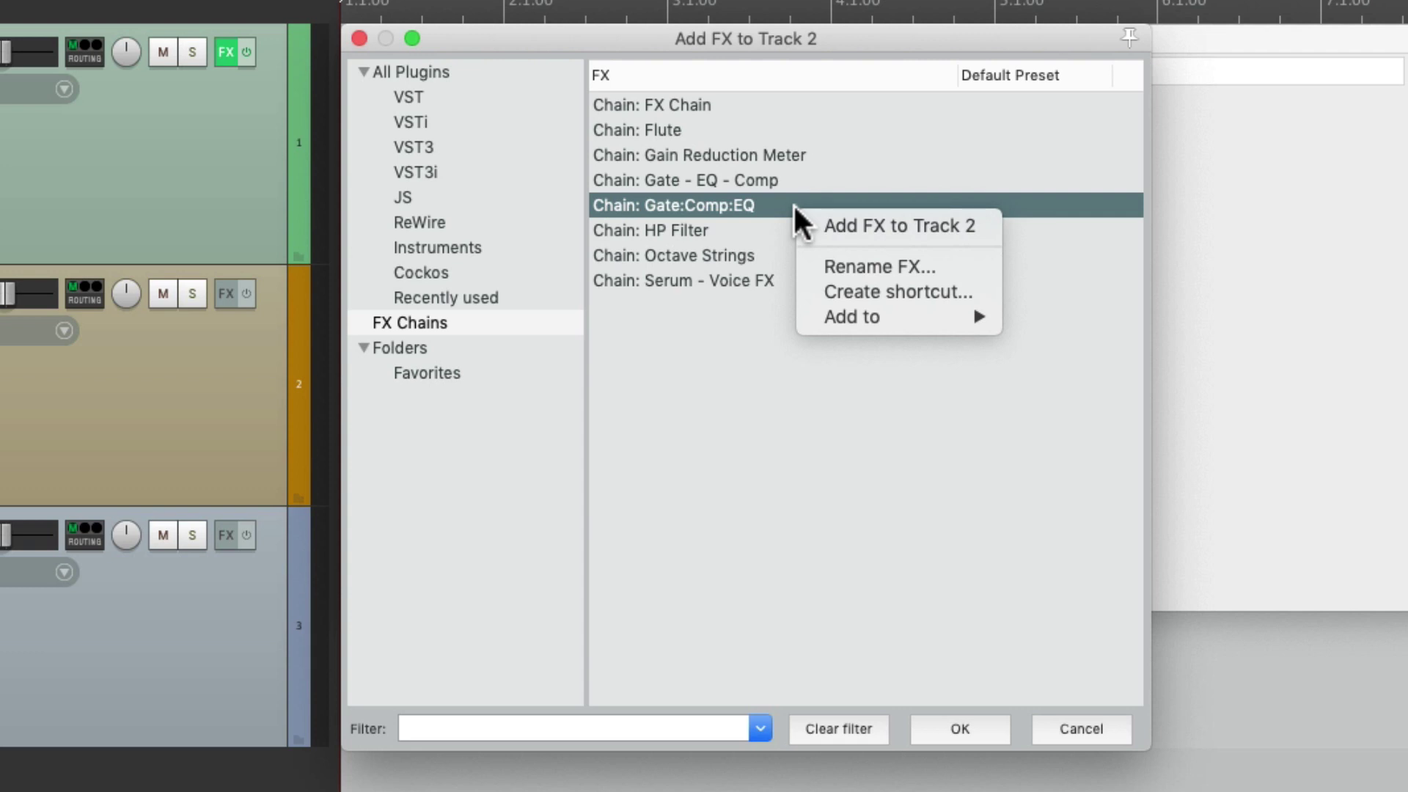
click(805, 292)
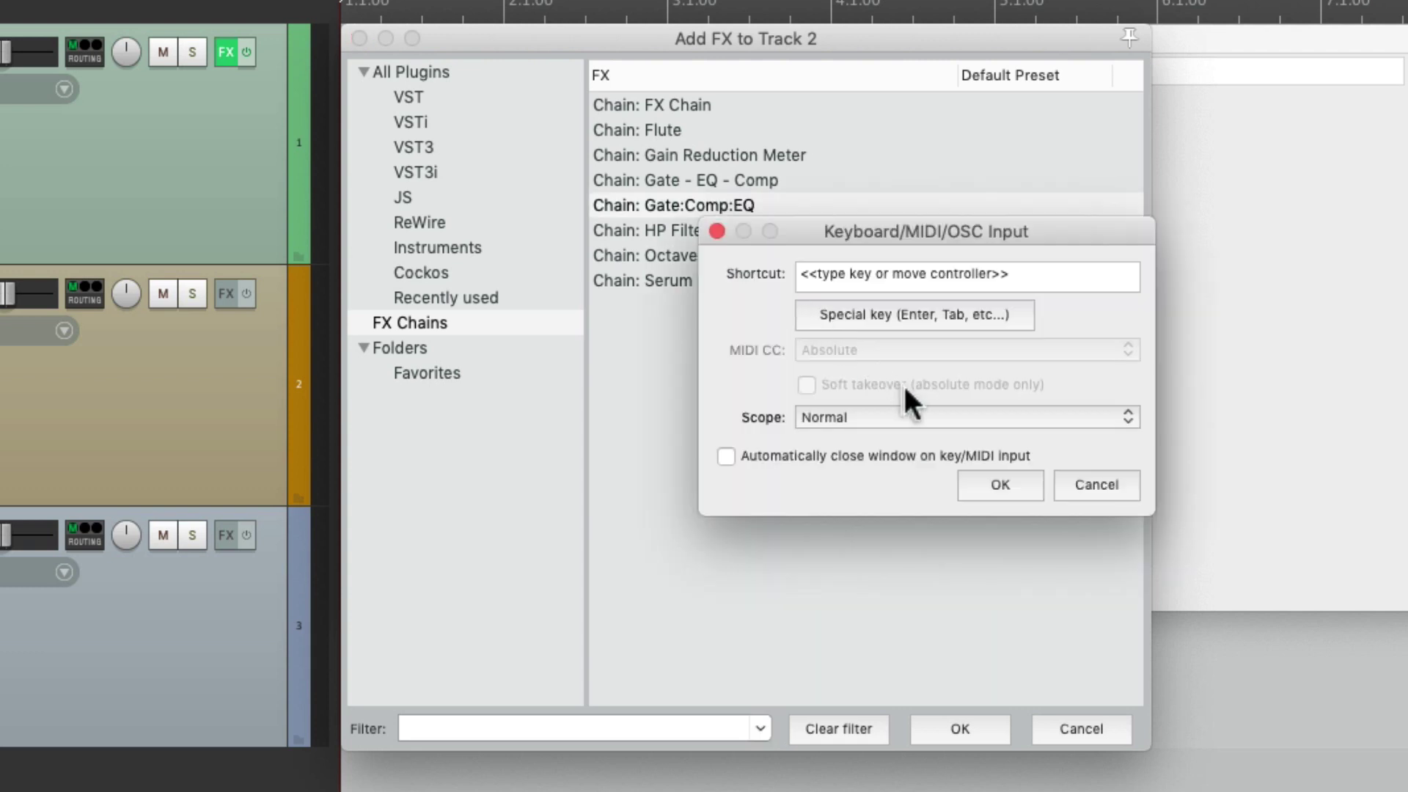
key(super+alt+ctrl+c)
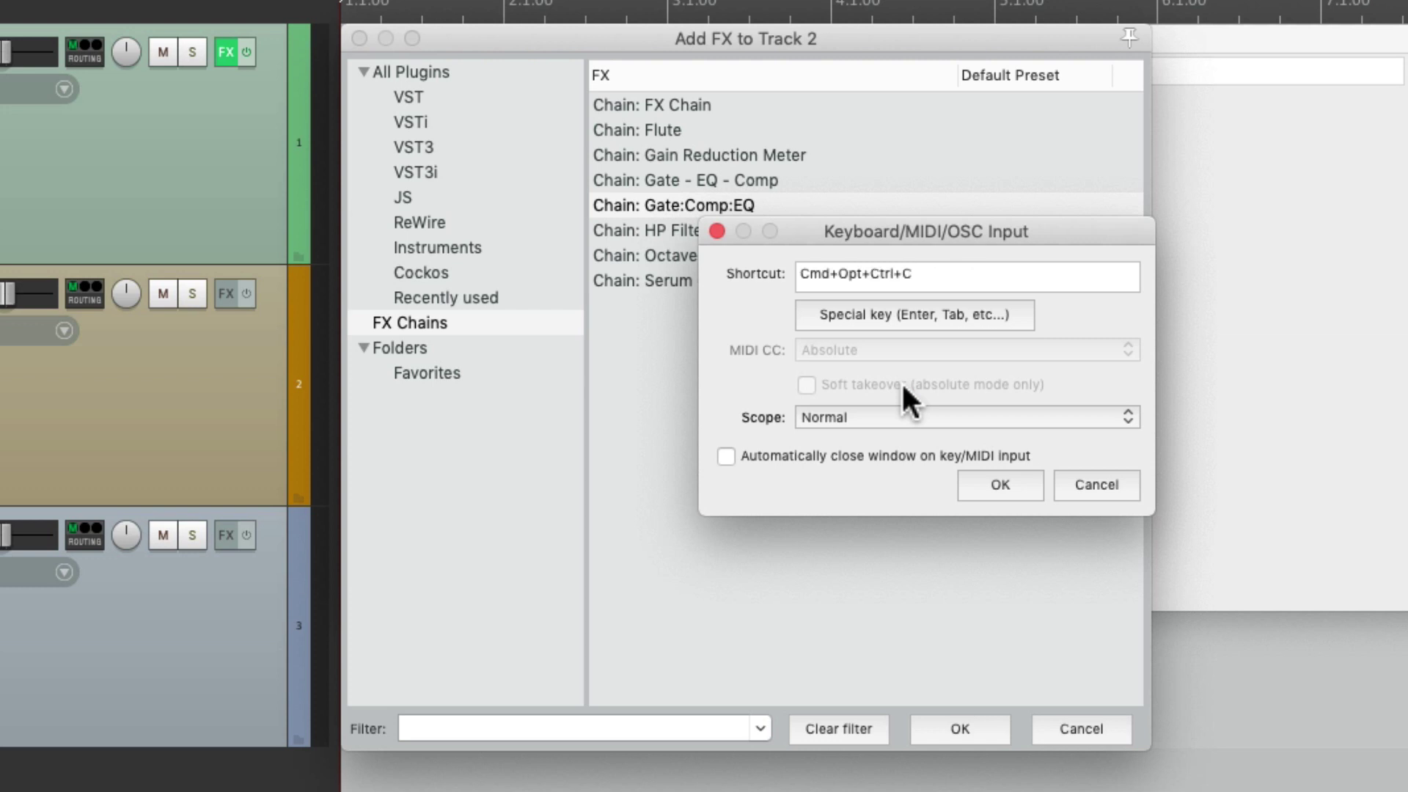
click(981, 484)
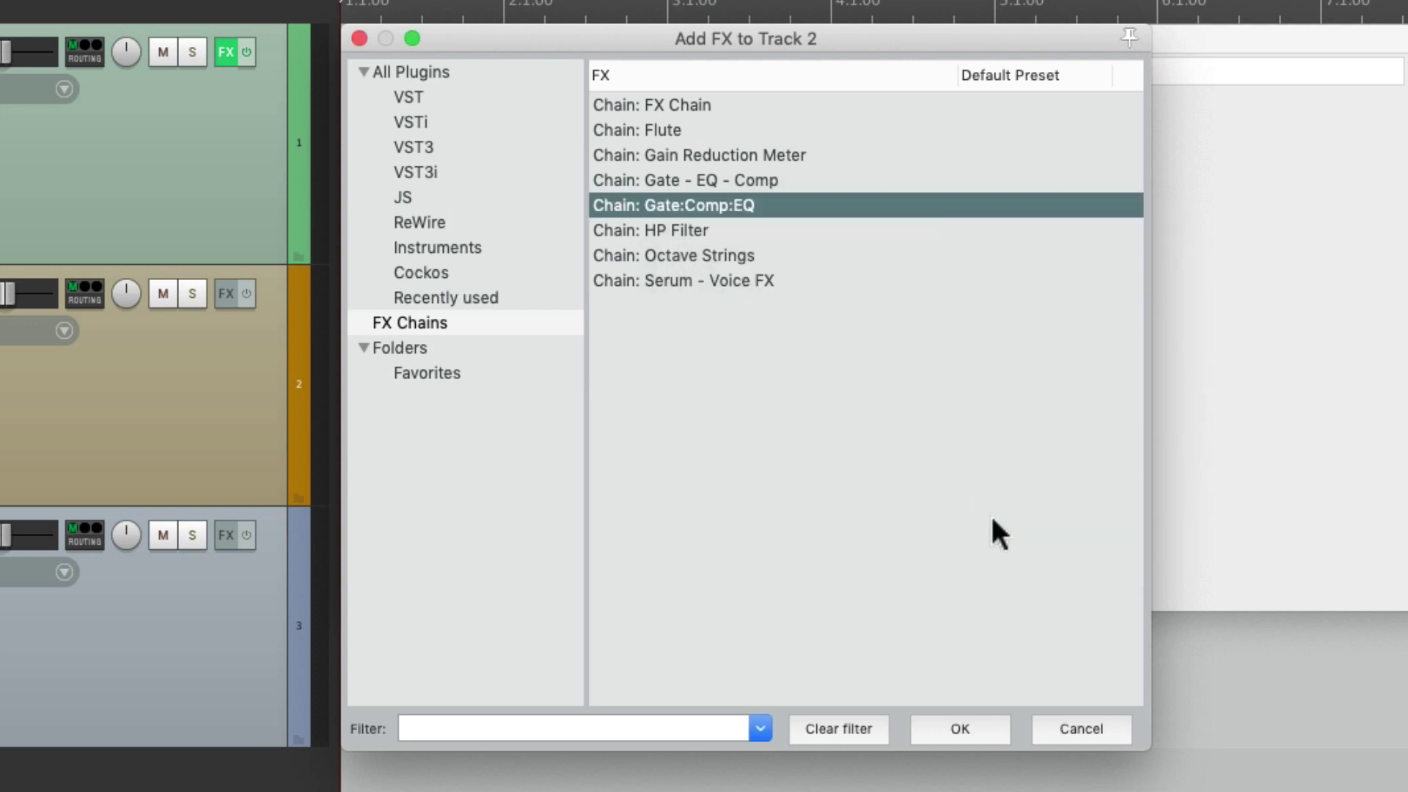
click(1070, 726)
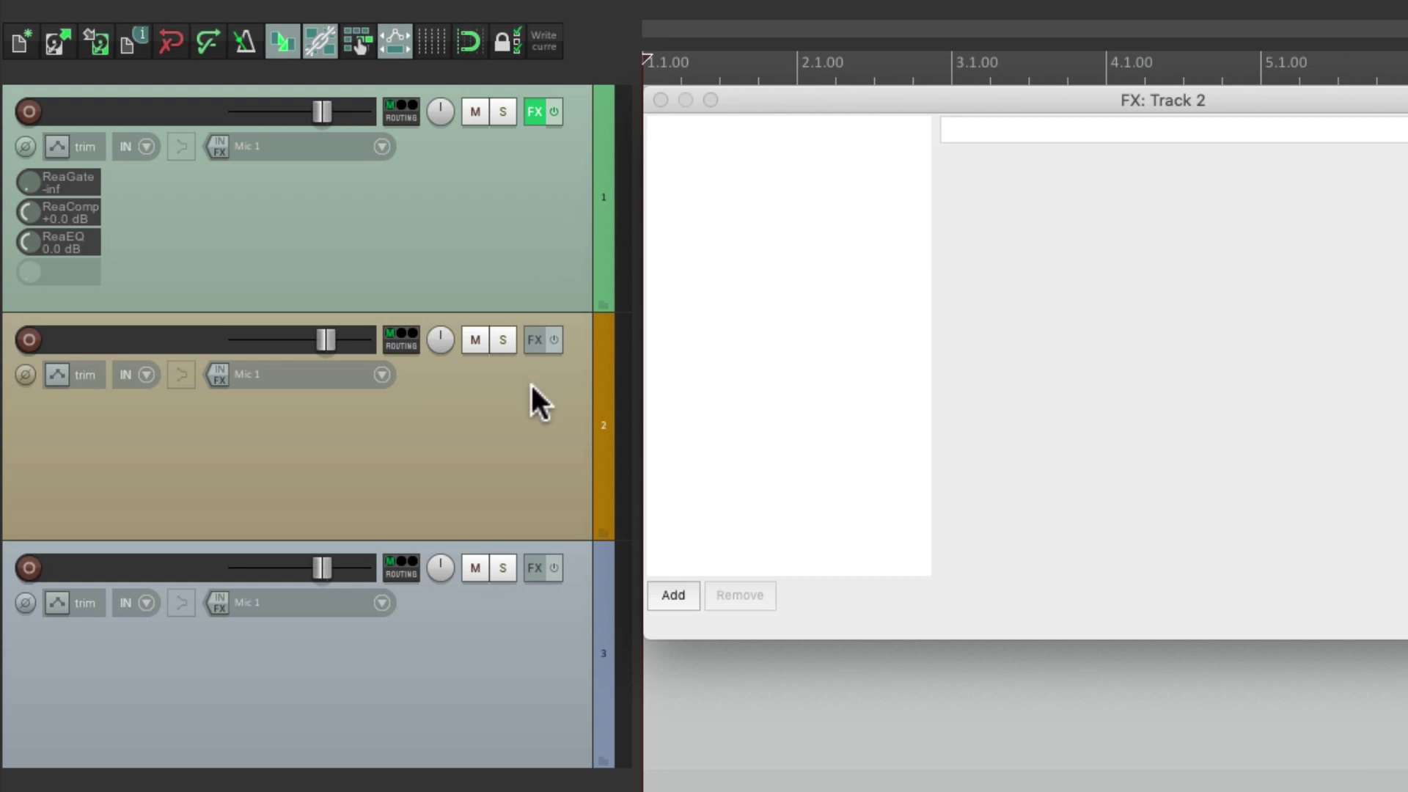
Clear Track 1's effects, apply the chain shortcut to tracks 1–3, and close the FX windows.
alt+click(534, 112)
click(654, 99)
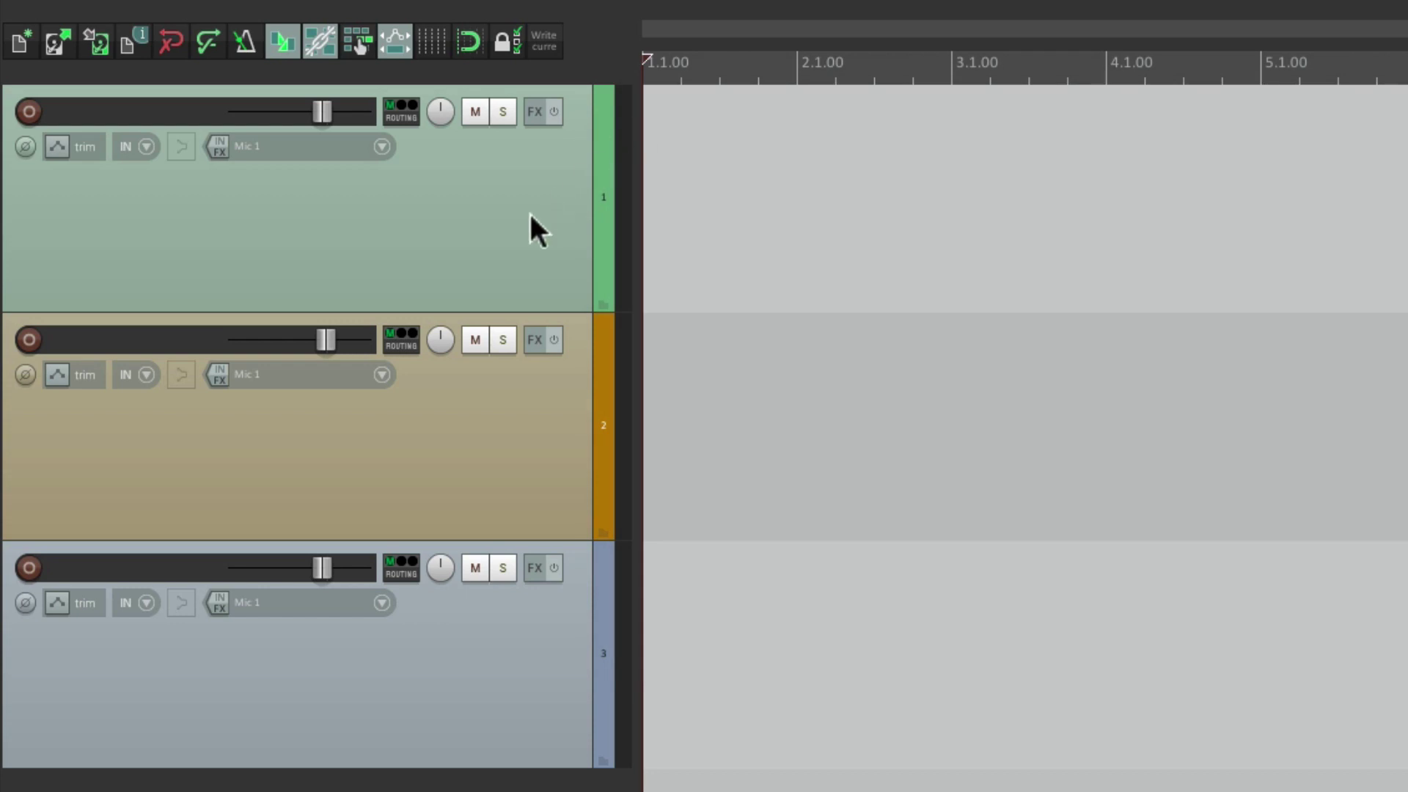
click(508, 230)
shift+click(541, 635)
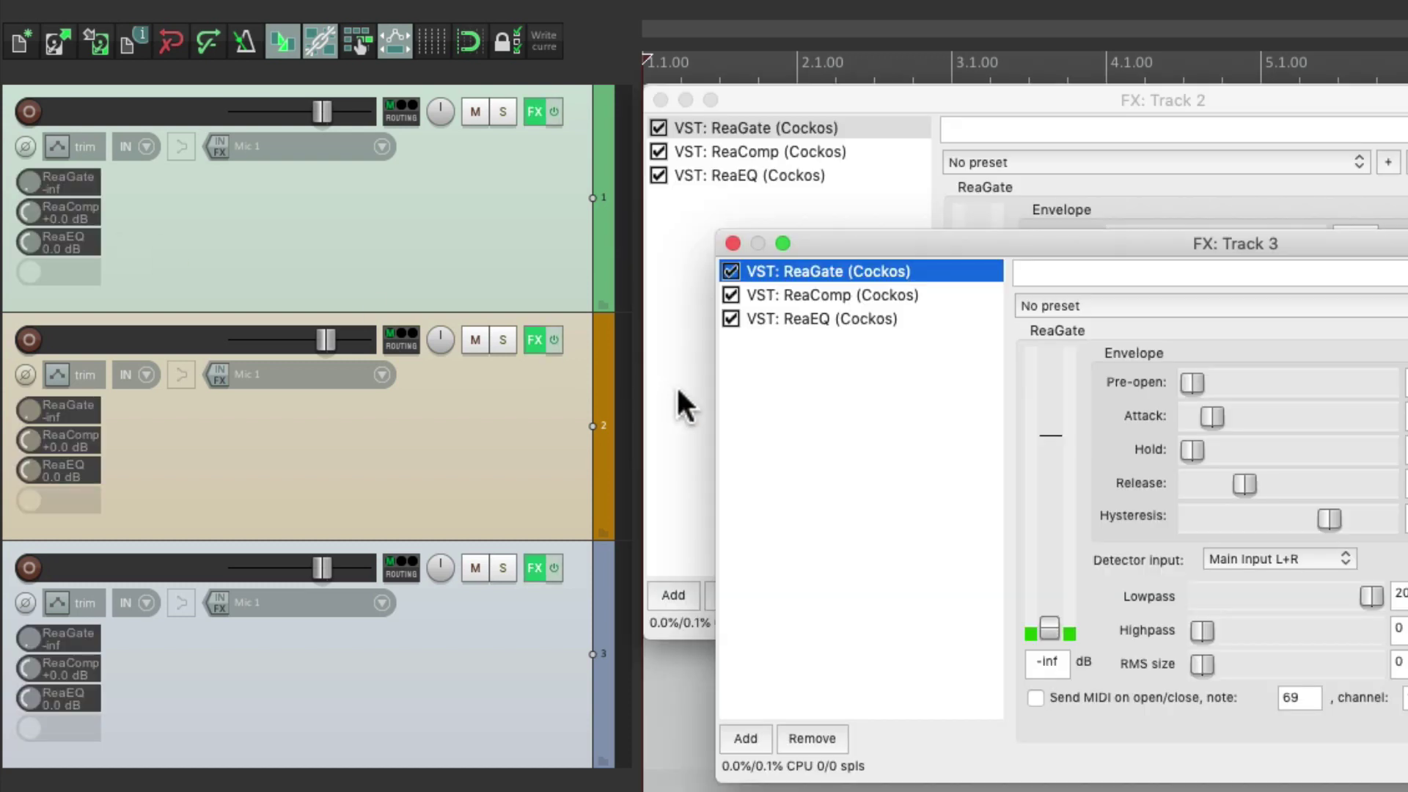
click(732, 243)
click(661, 99)
click(660, 99)
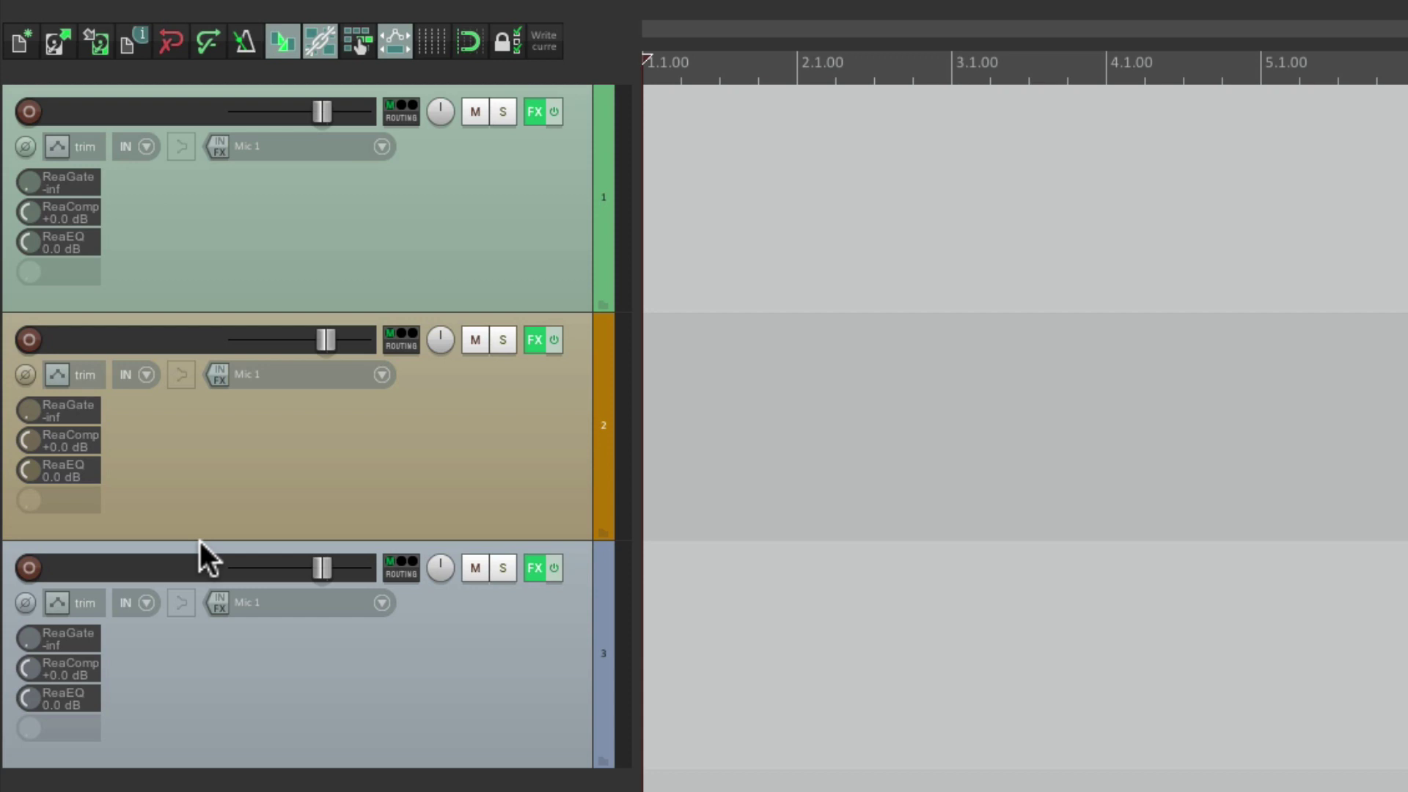
click(77, 183)
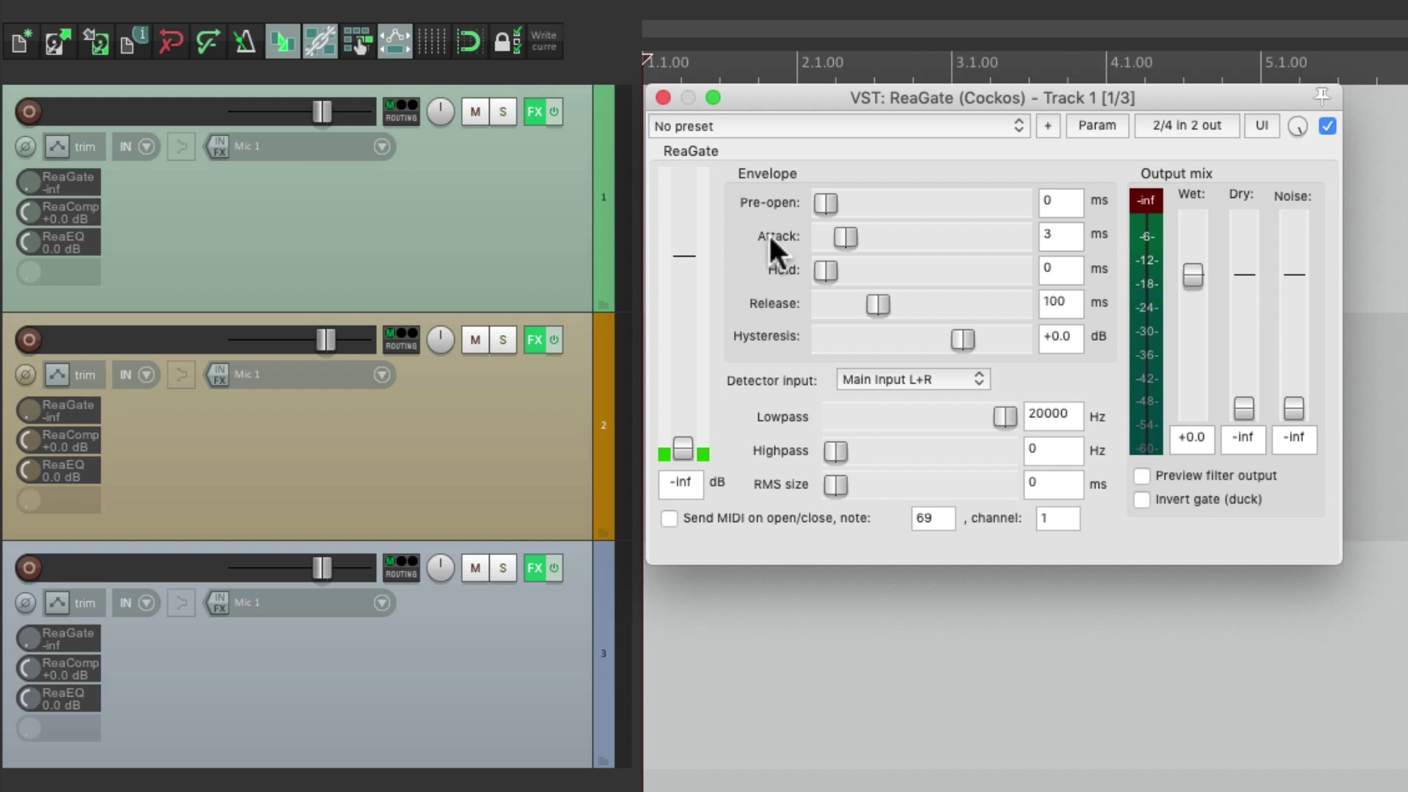
click(663, 97)
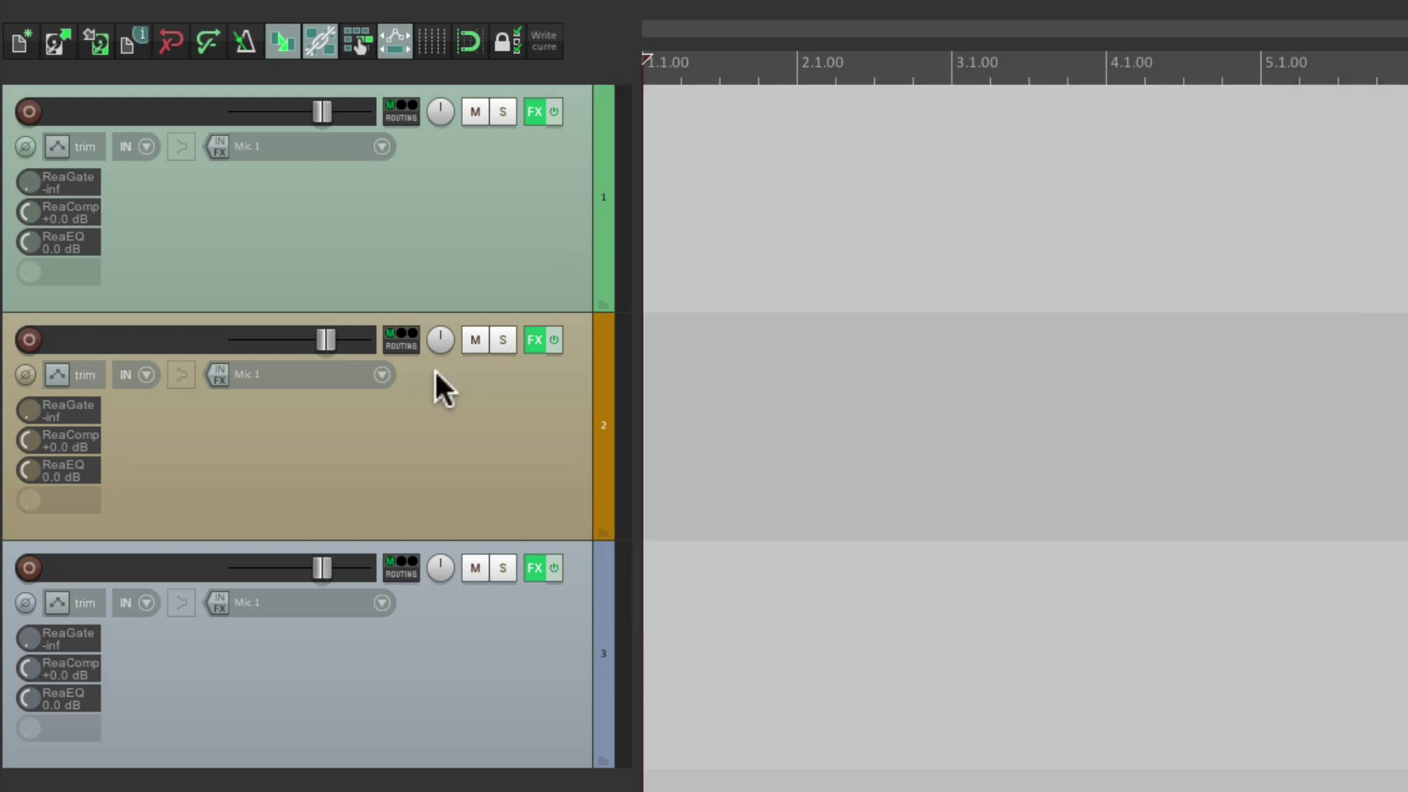
click(76, 408)
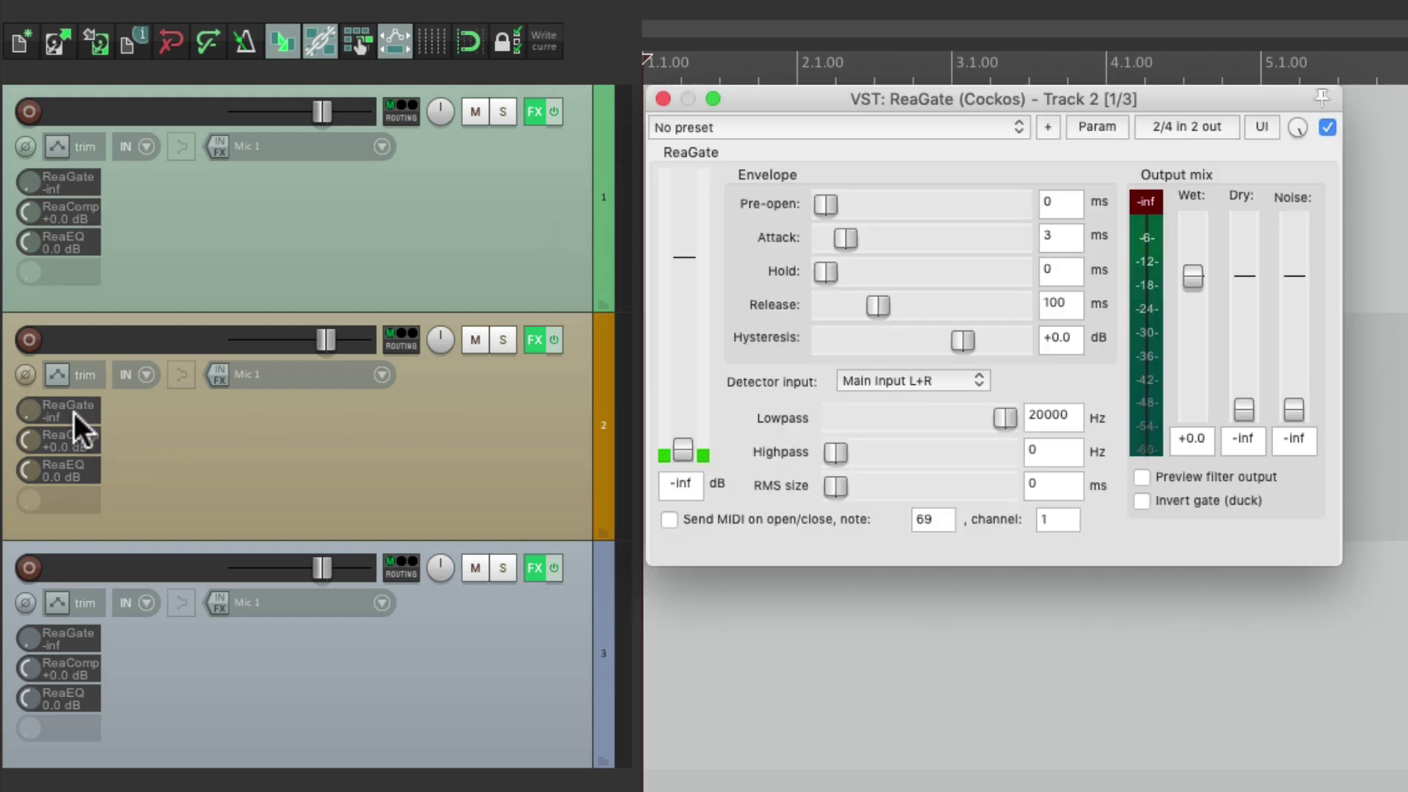
click(663, 98)
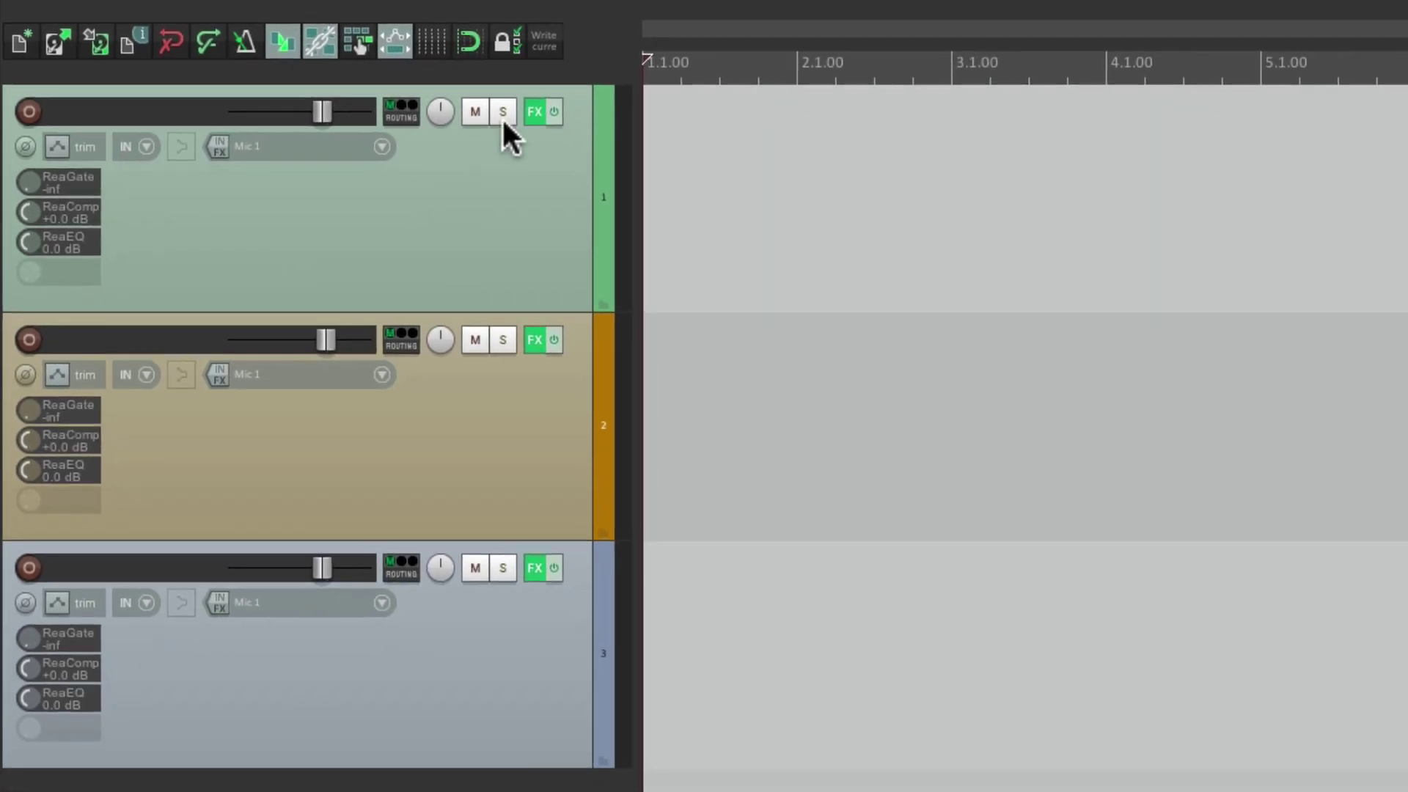
click(629, 131)
click(629, 399)
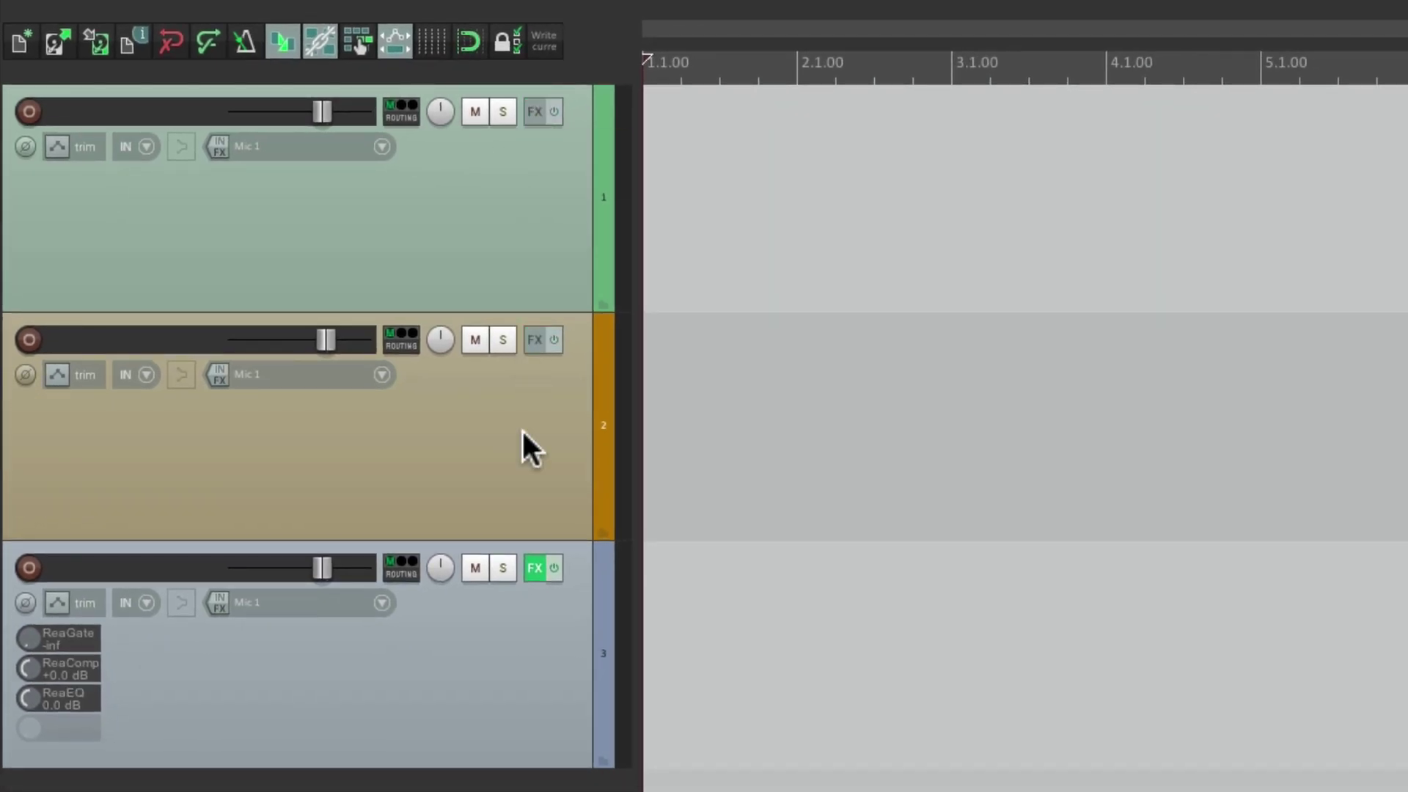
click(534, 568)
click(474, 645)
shift+click(521, 282)
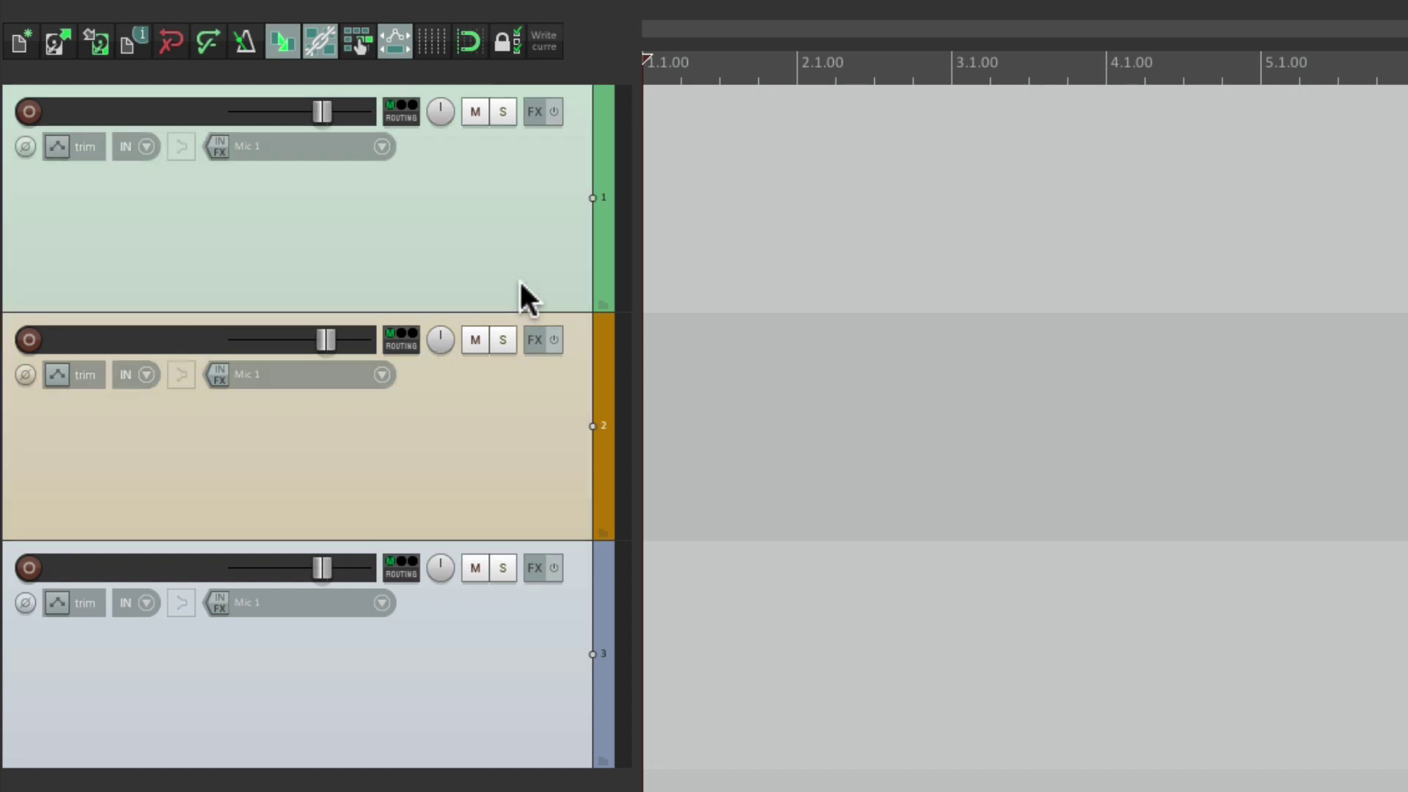
key(f)
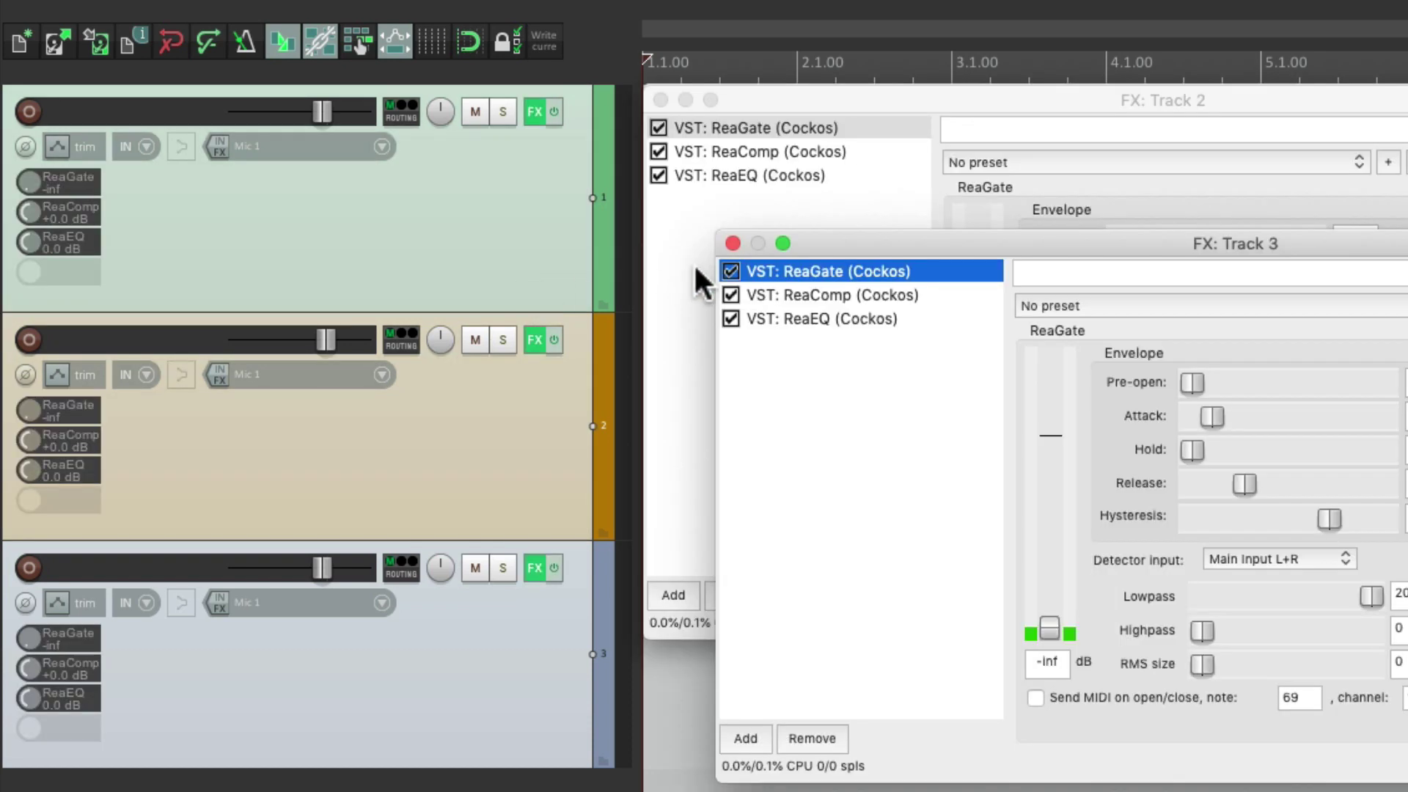
click(732, 243)
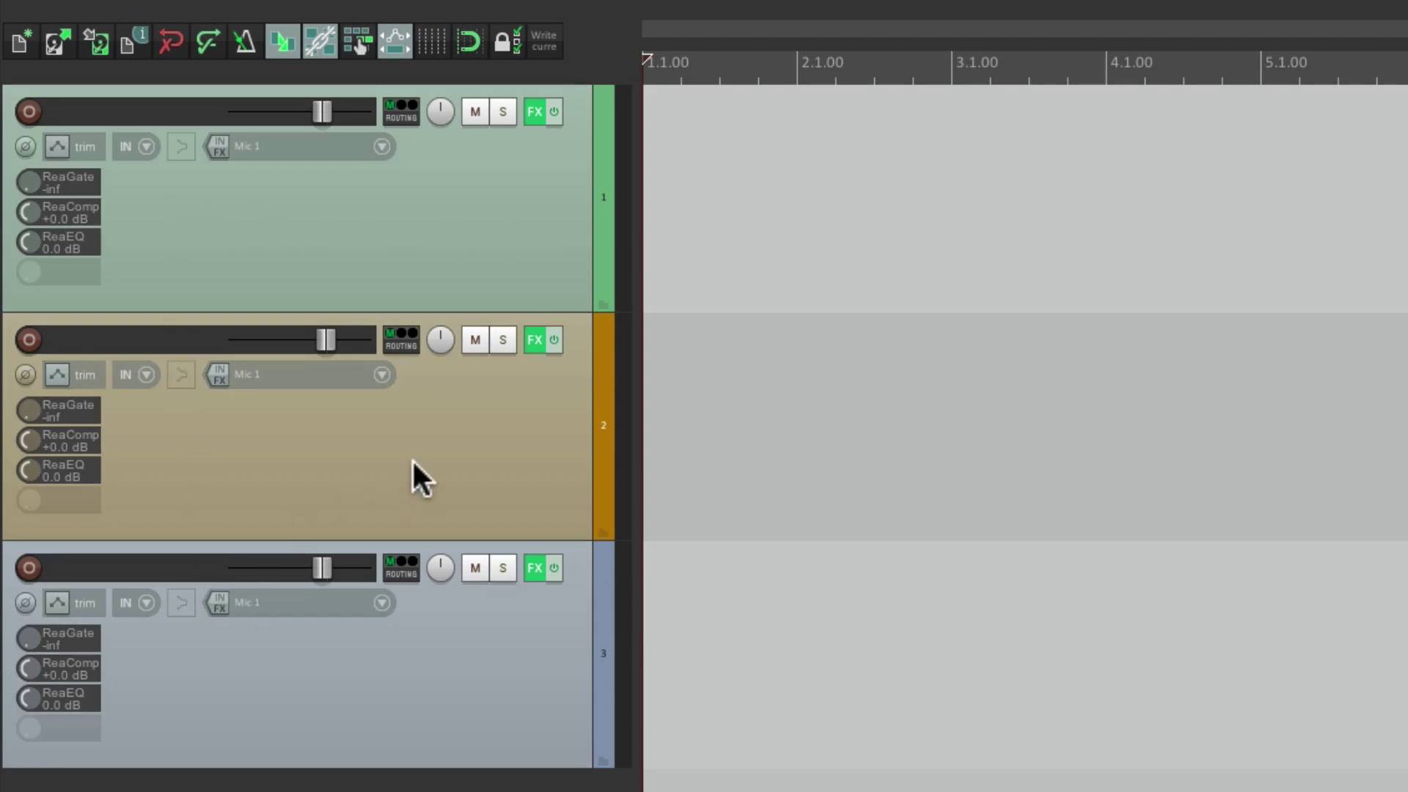
key(super+m)
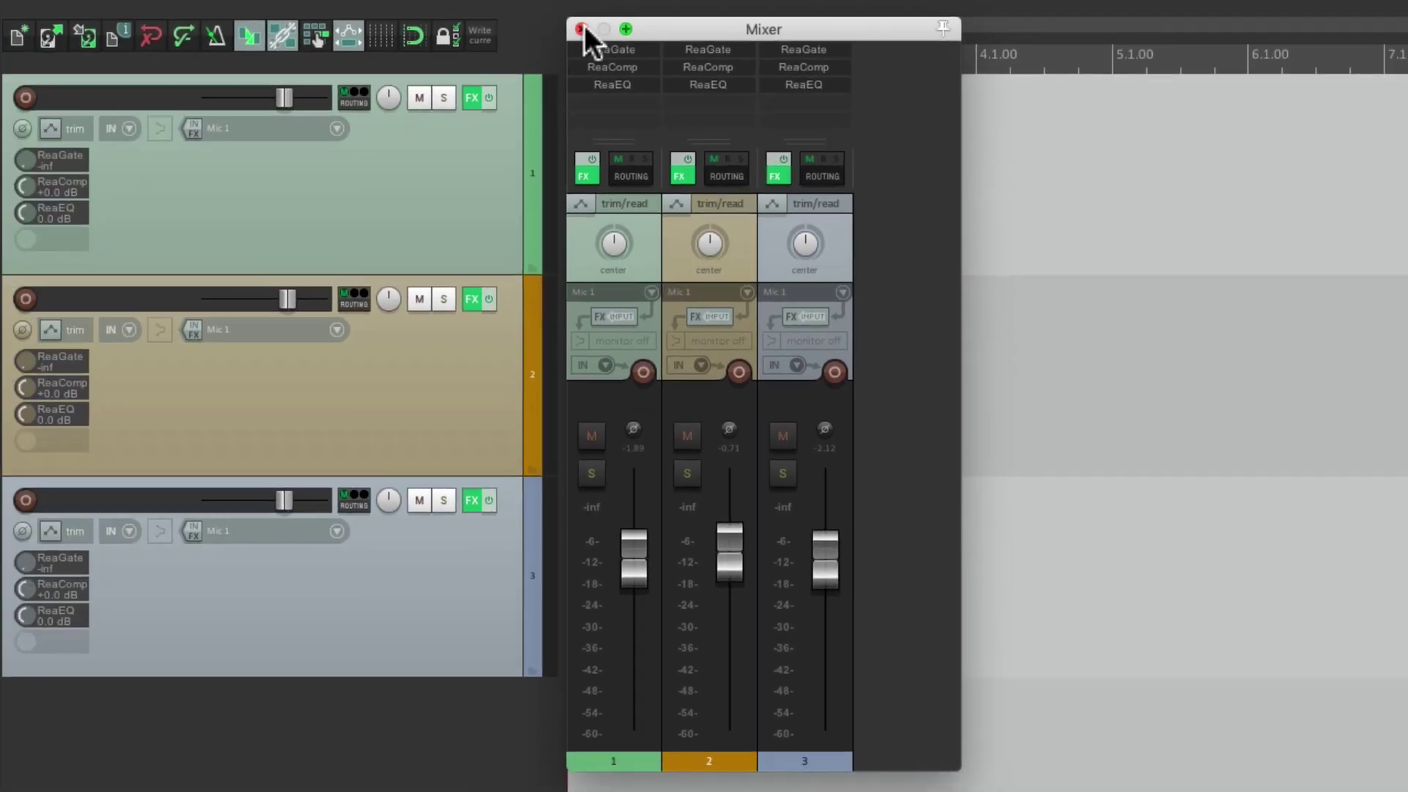
click(472, 39)
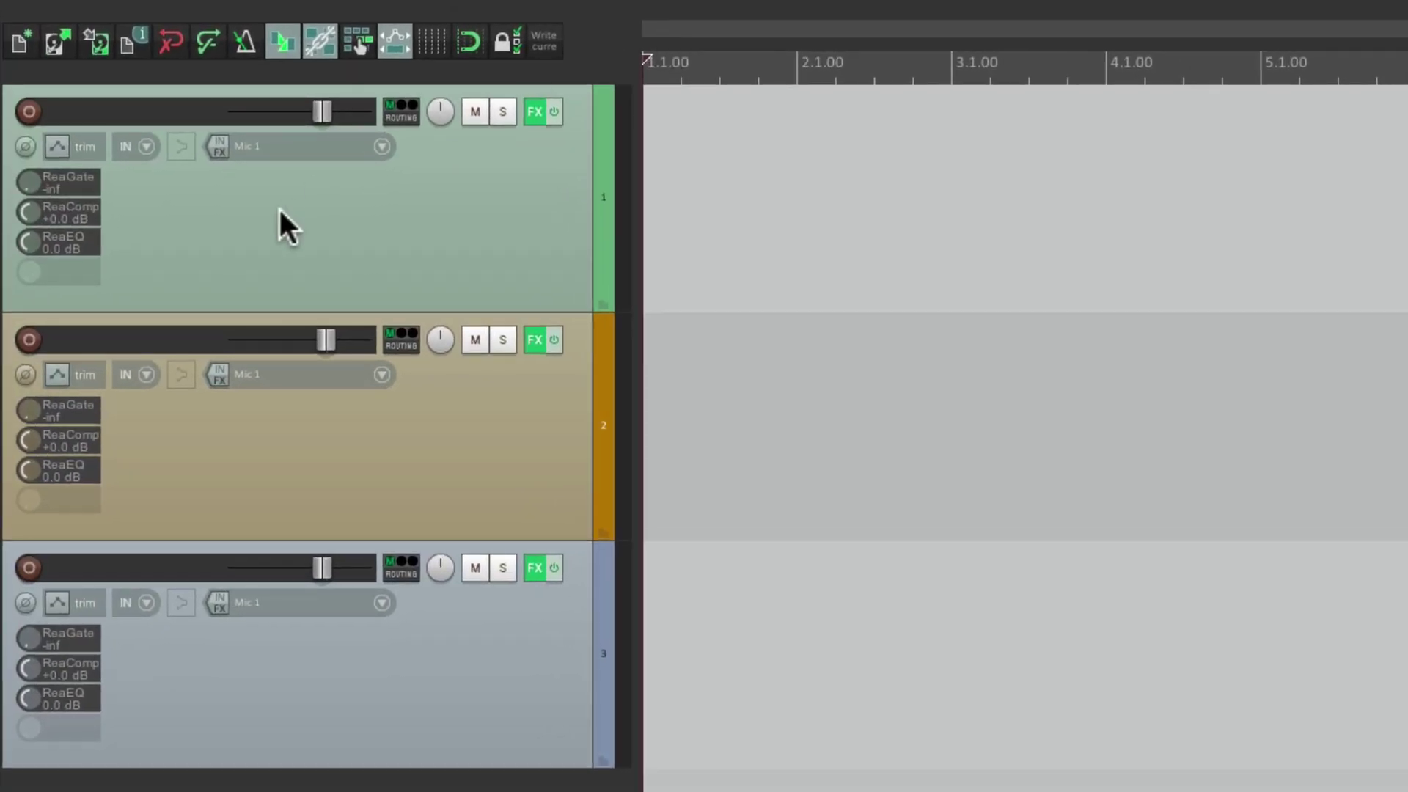
click(89, 180)
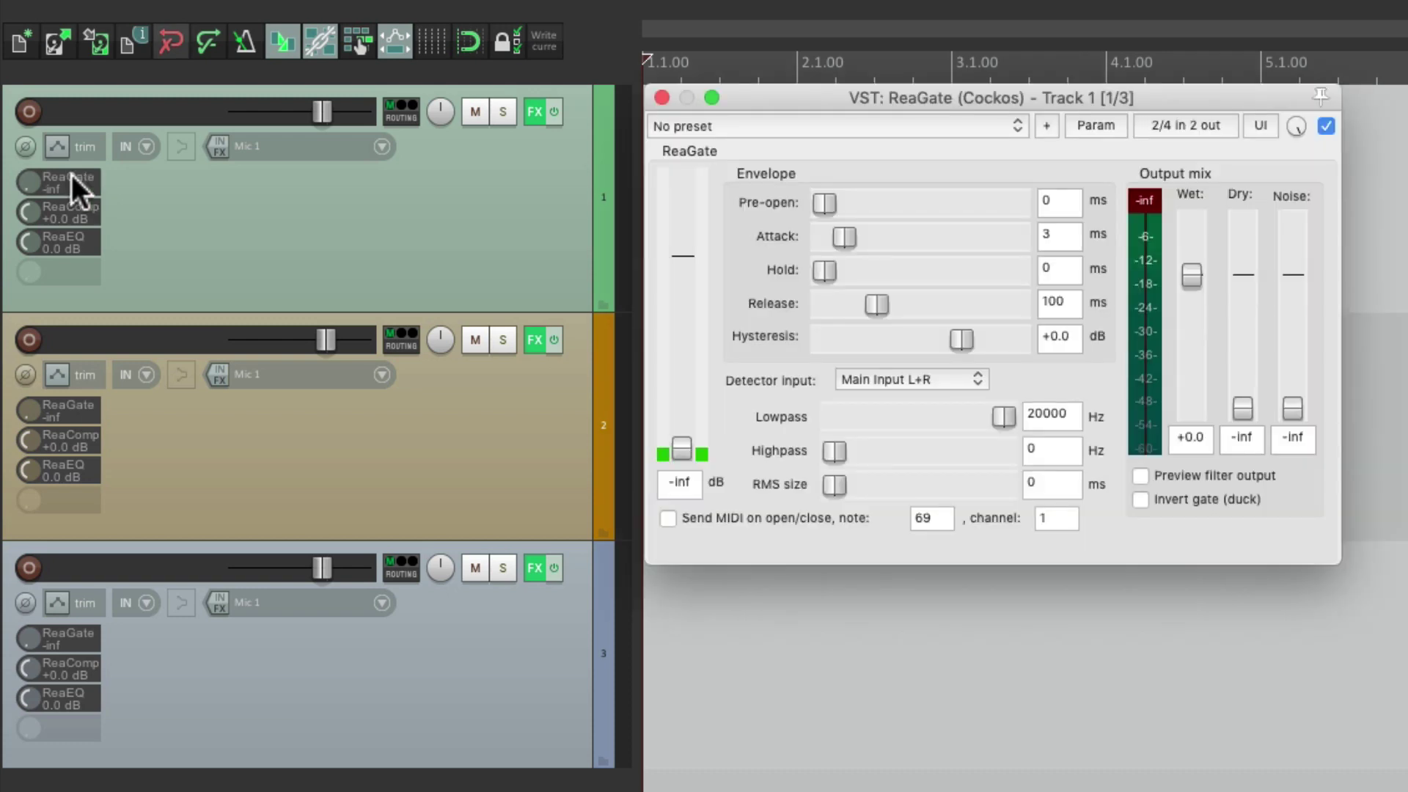
click(72, 176)
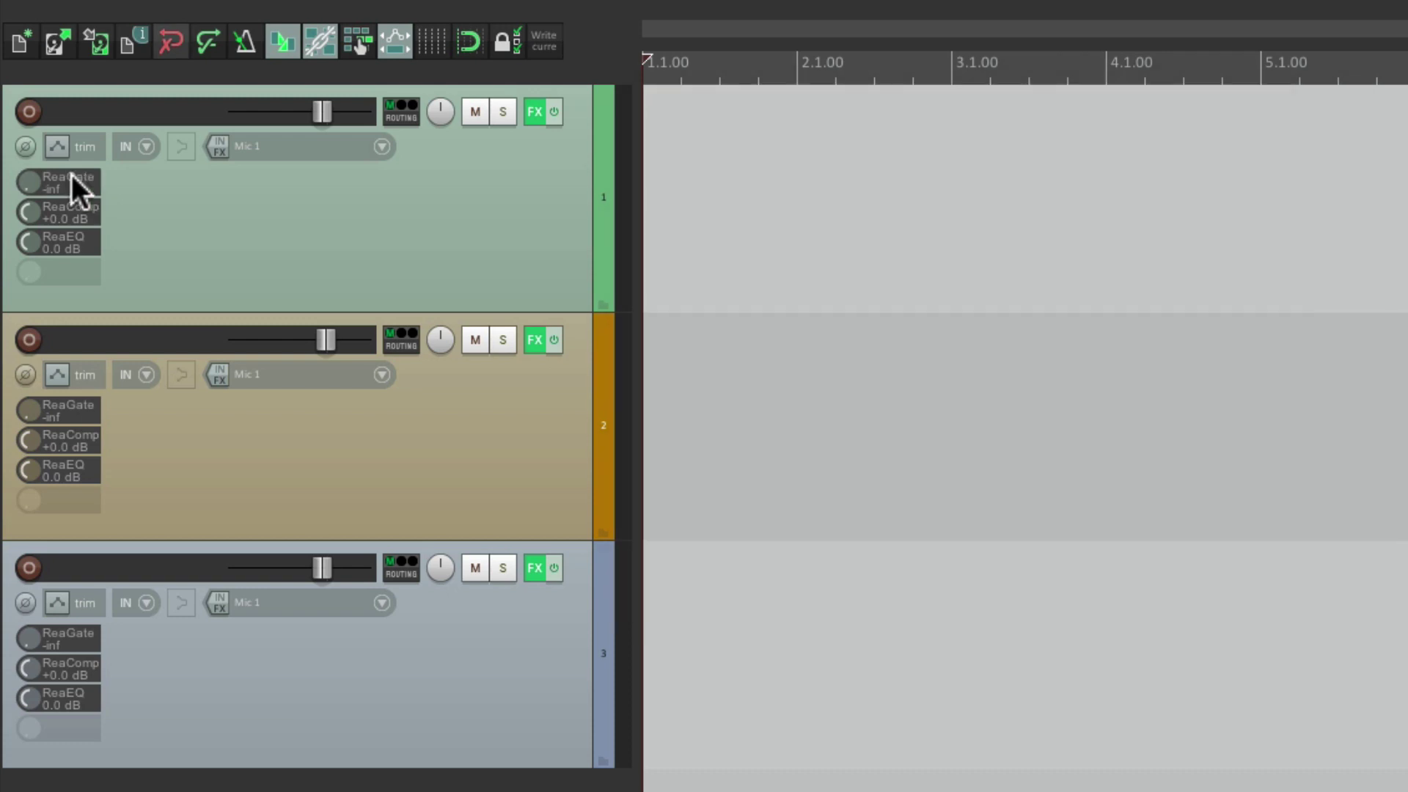
click(69, 208)
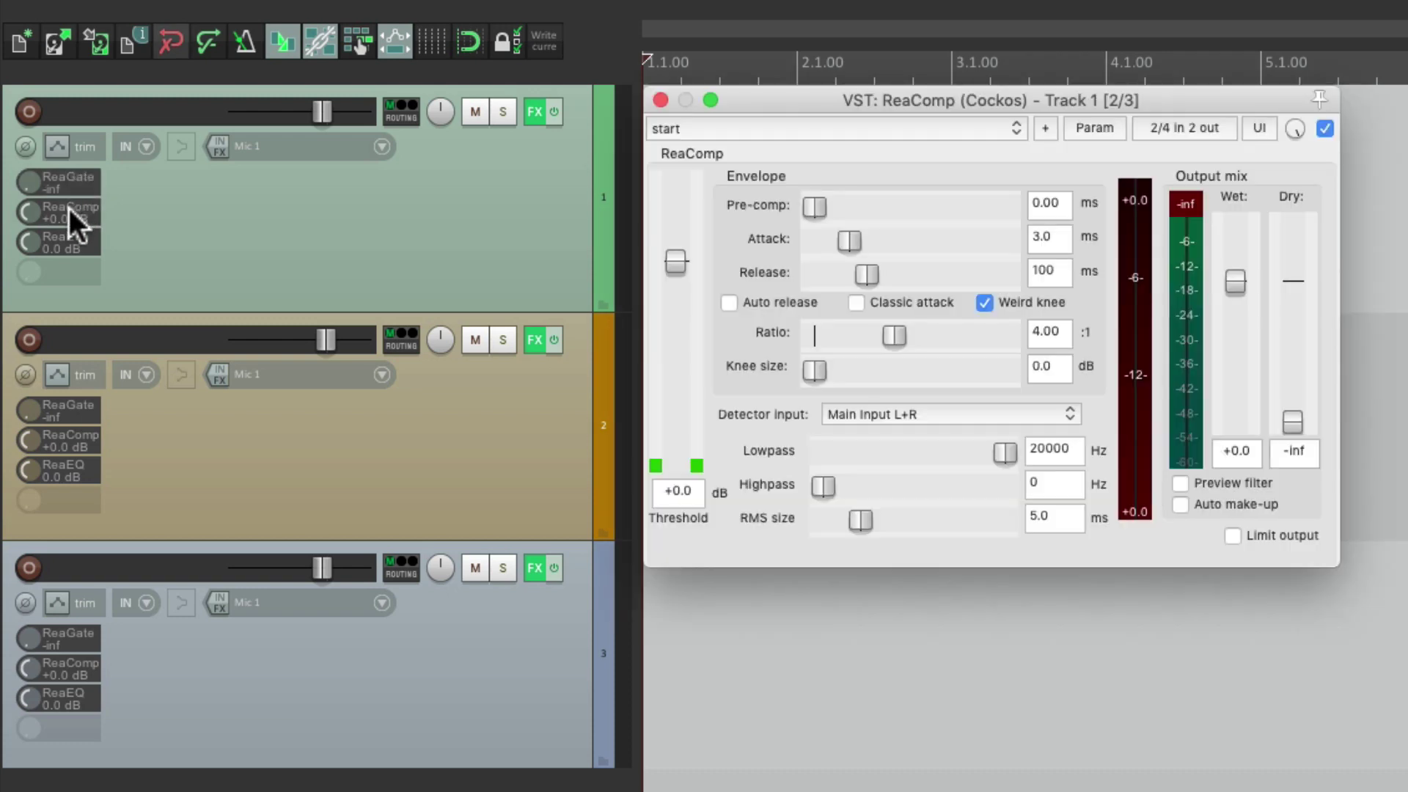
click(69, 208)
click(84, 242)
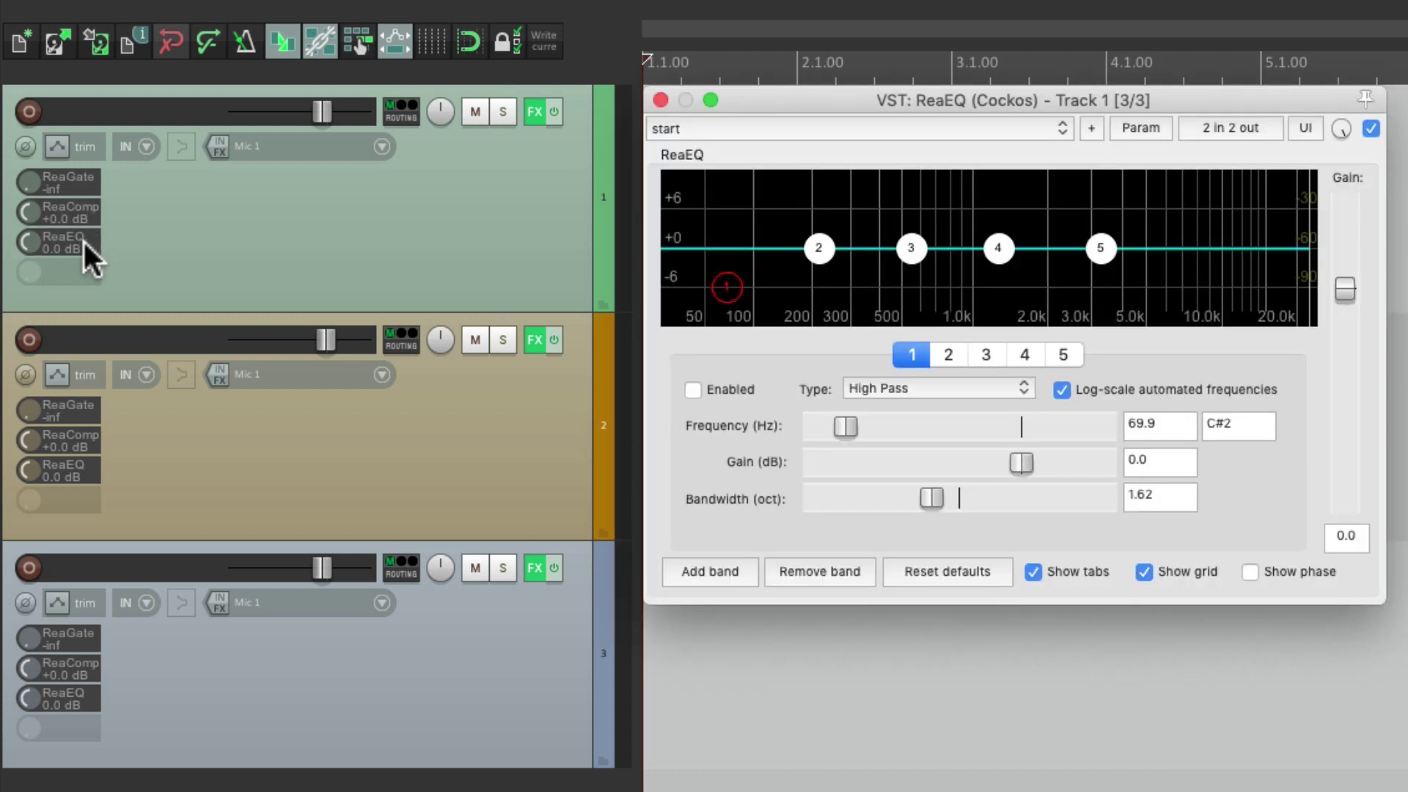
click(83, 242)
click(79, 213)
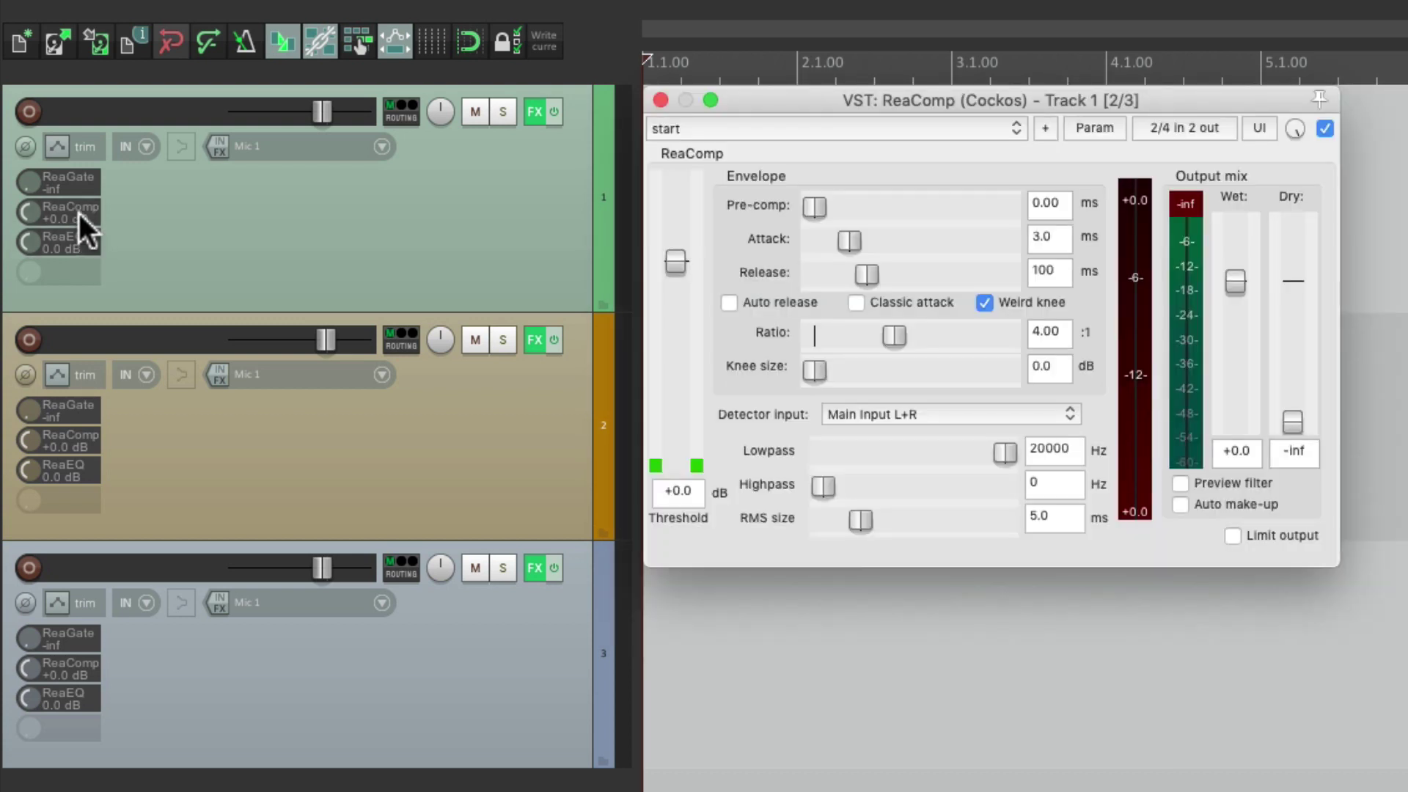
click(79, 179)
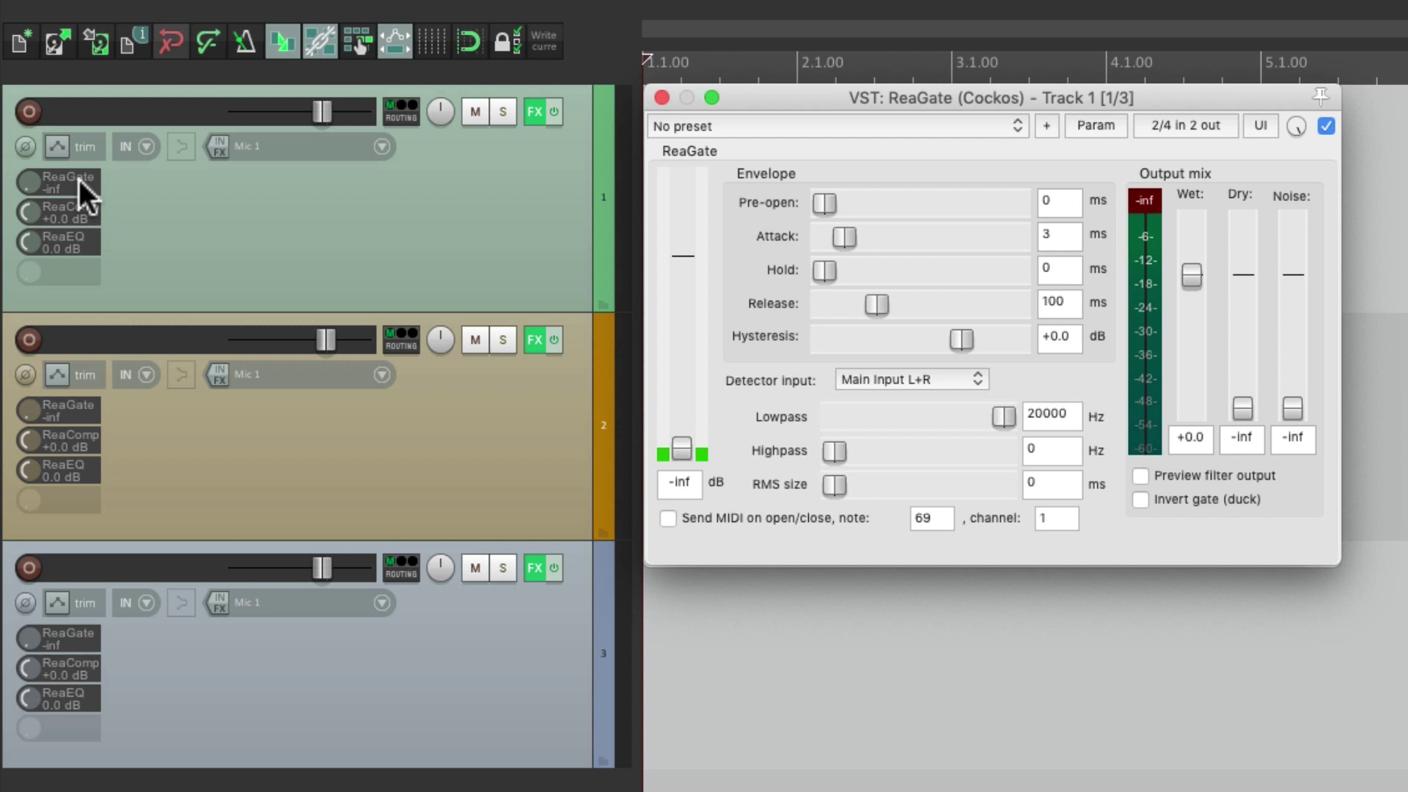
click(79, 178)
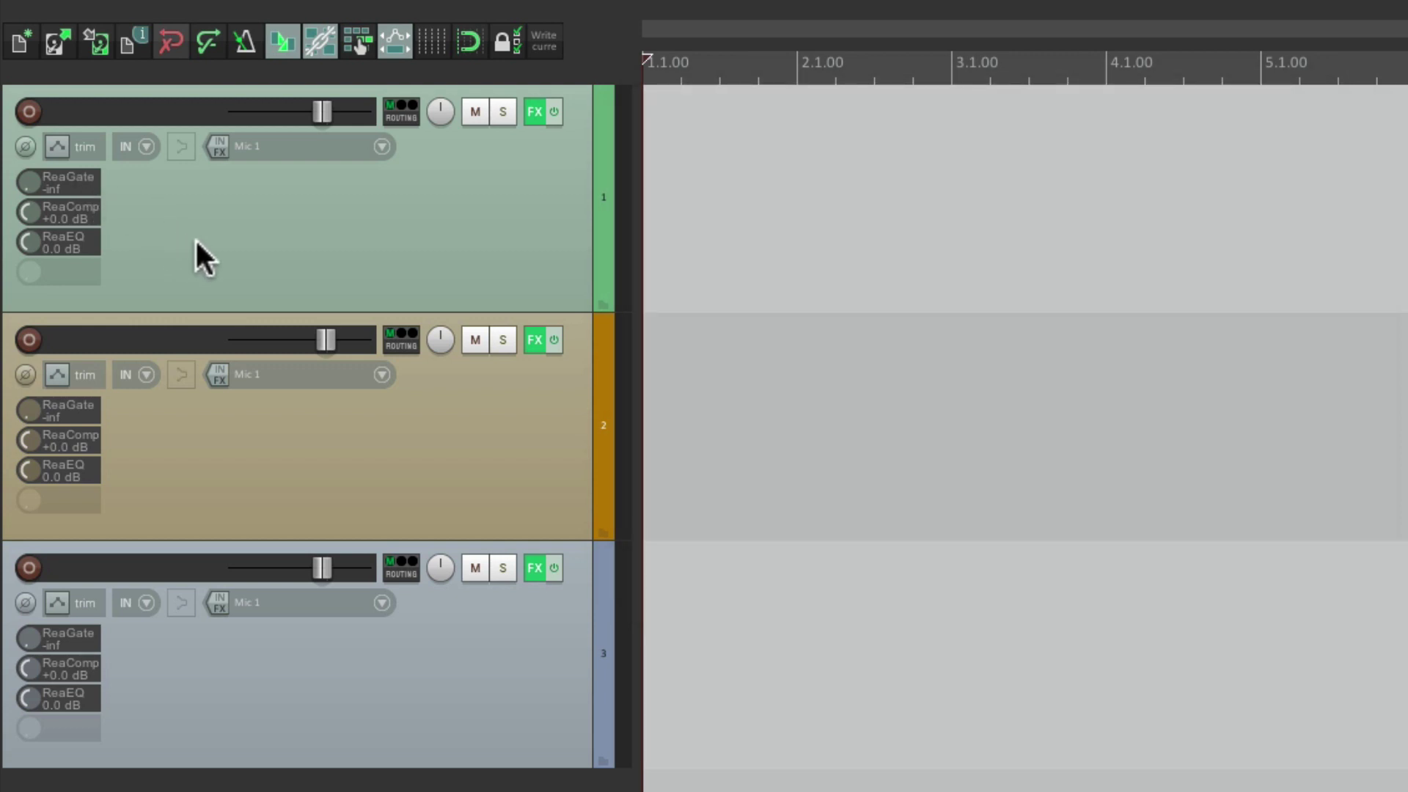